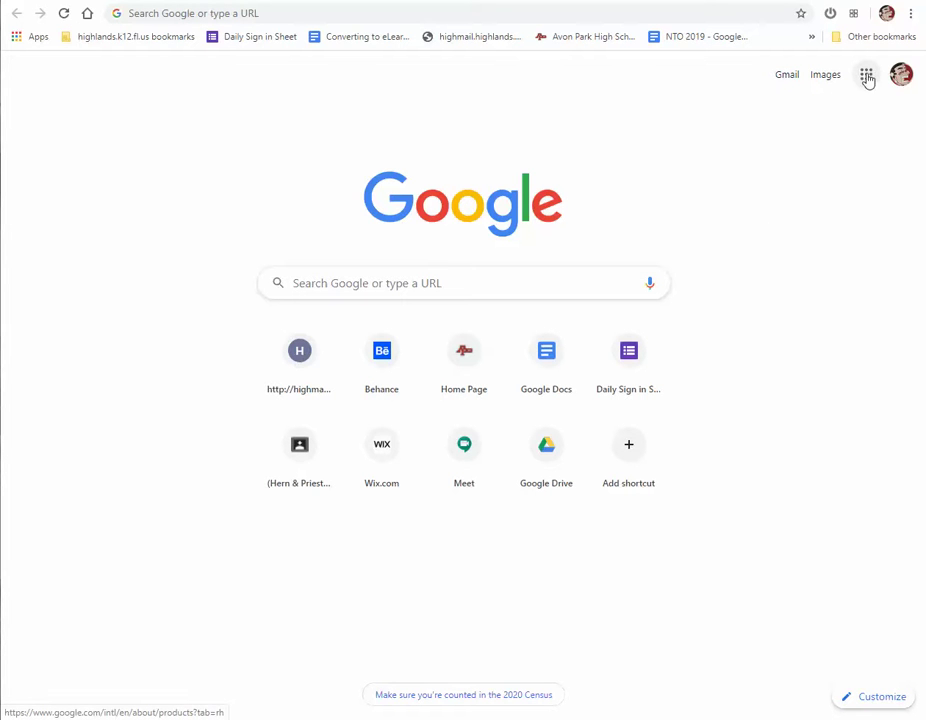
Open Google Slides from the Google apps and create a blank presentation
left_click(867, 78)
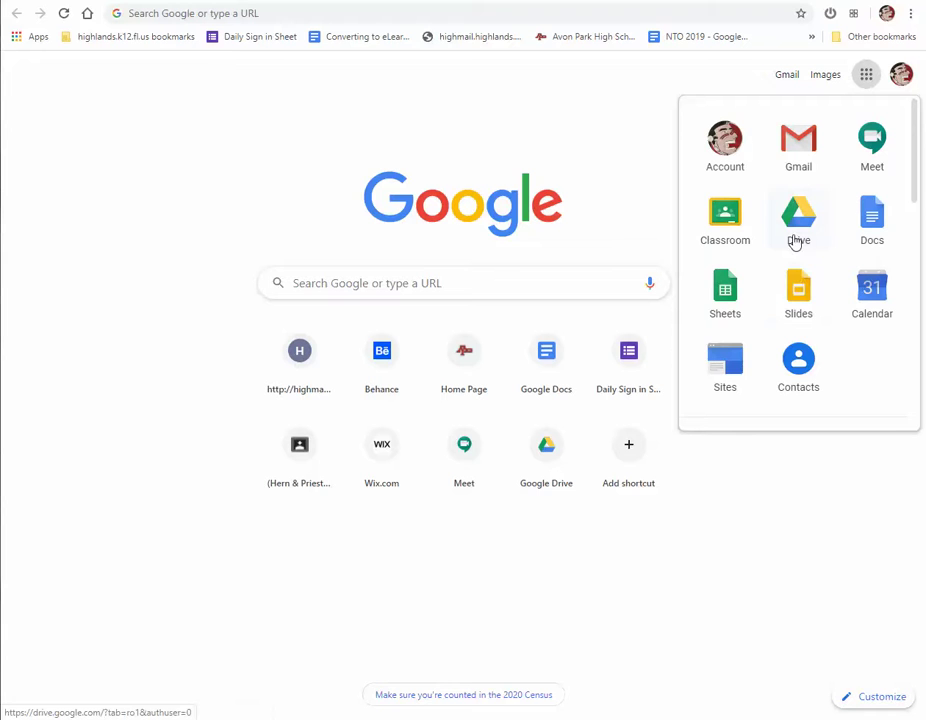
left_click(803, 295)
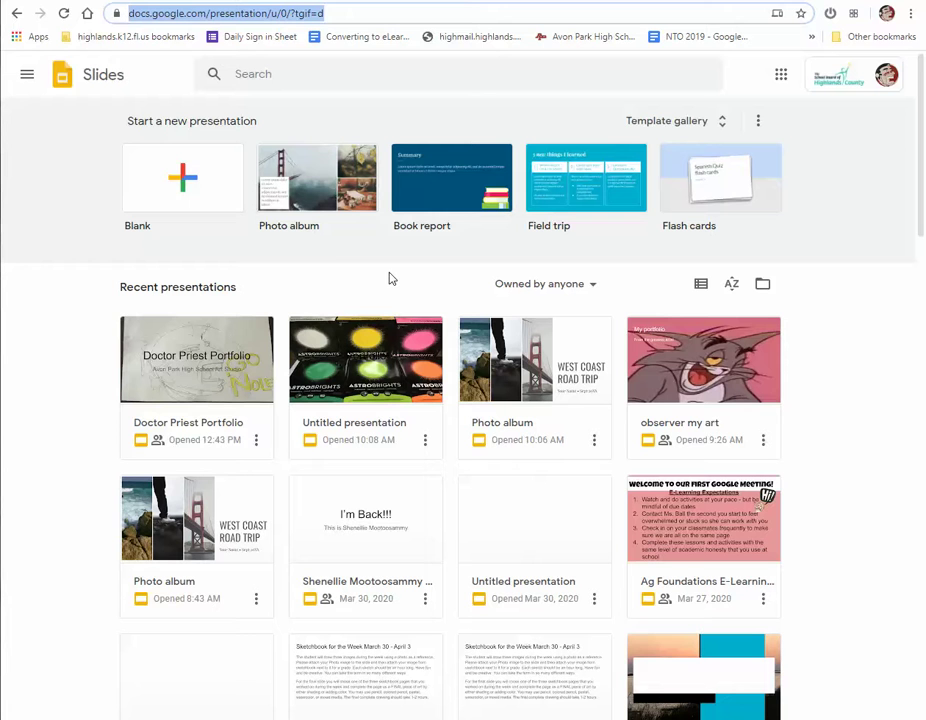
left_click(182, 171)
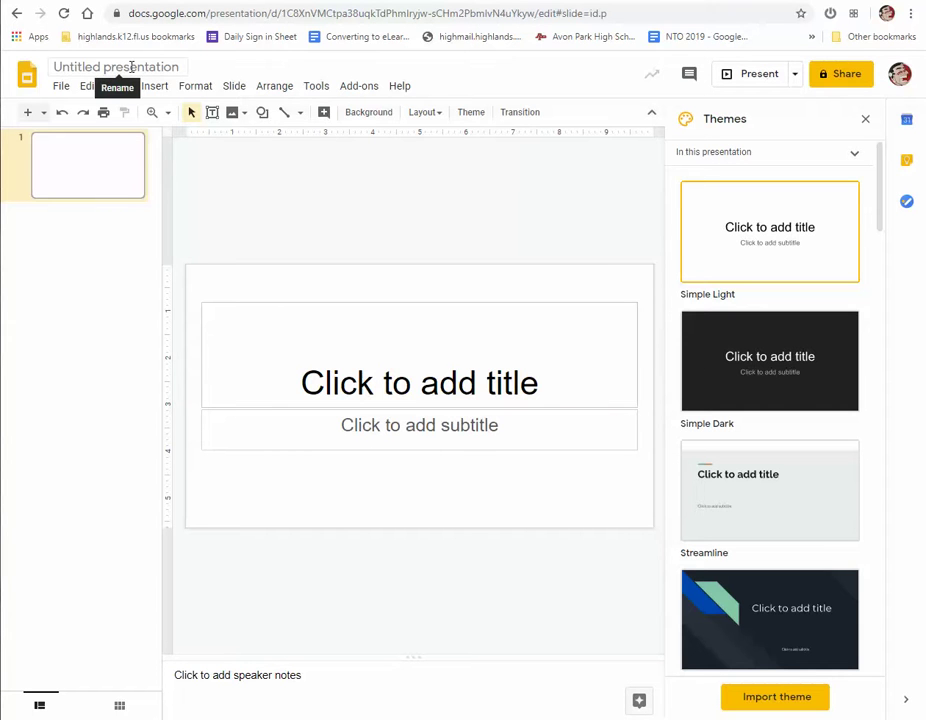
Rename the untitled presentation with the teacher's title and name followed by "Portfolio"
left_click(131, 67)
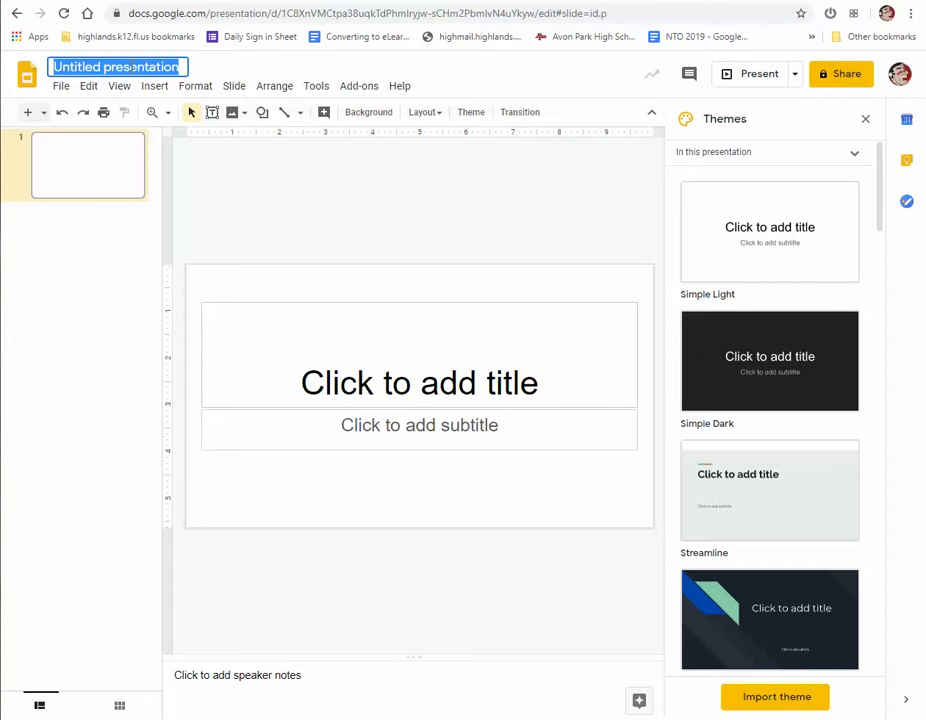
type("DOctor Priest Portfolio")
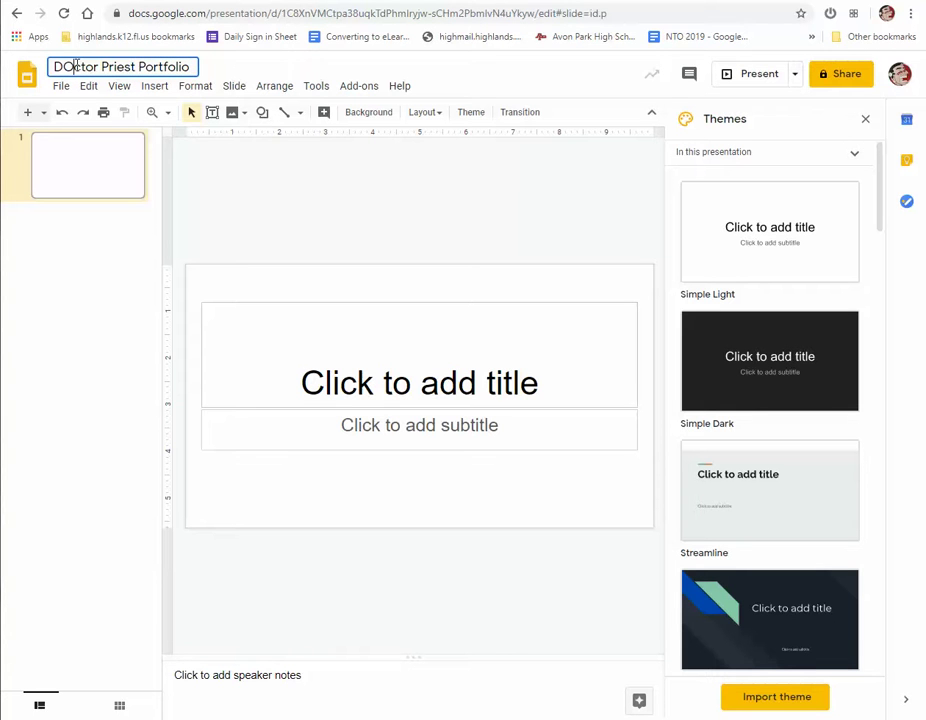
left_click(77, 64)
key("BackSpace")
type("o")
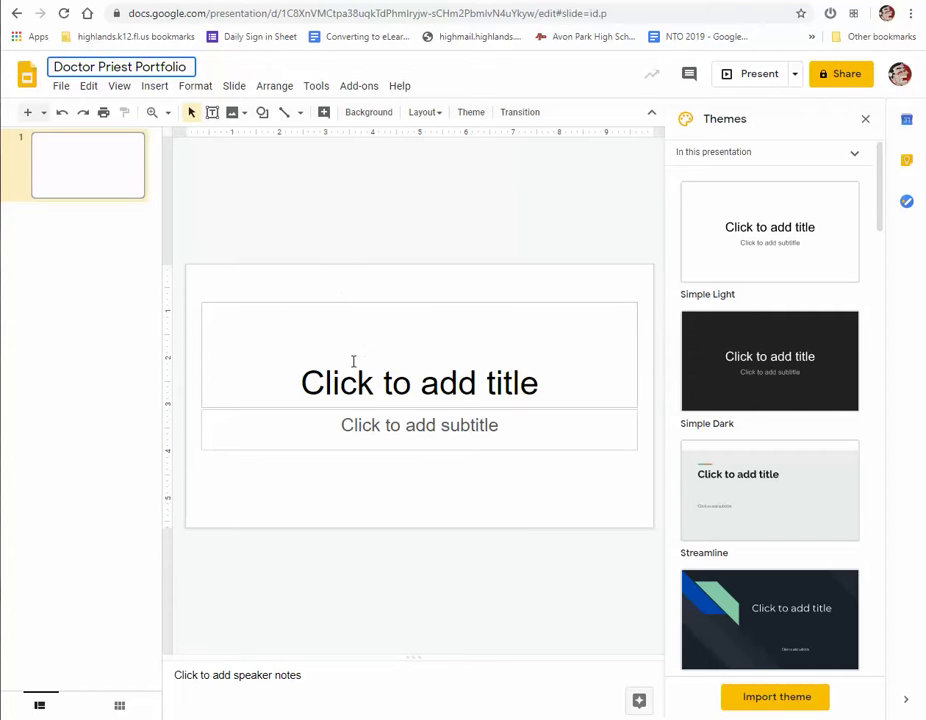
Fill in the slide title with the teacher's title and name plus "Portfolio", and the subtitle with "Avon Park High School Art Studio"
left_click(405, 382)
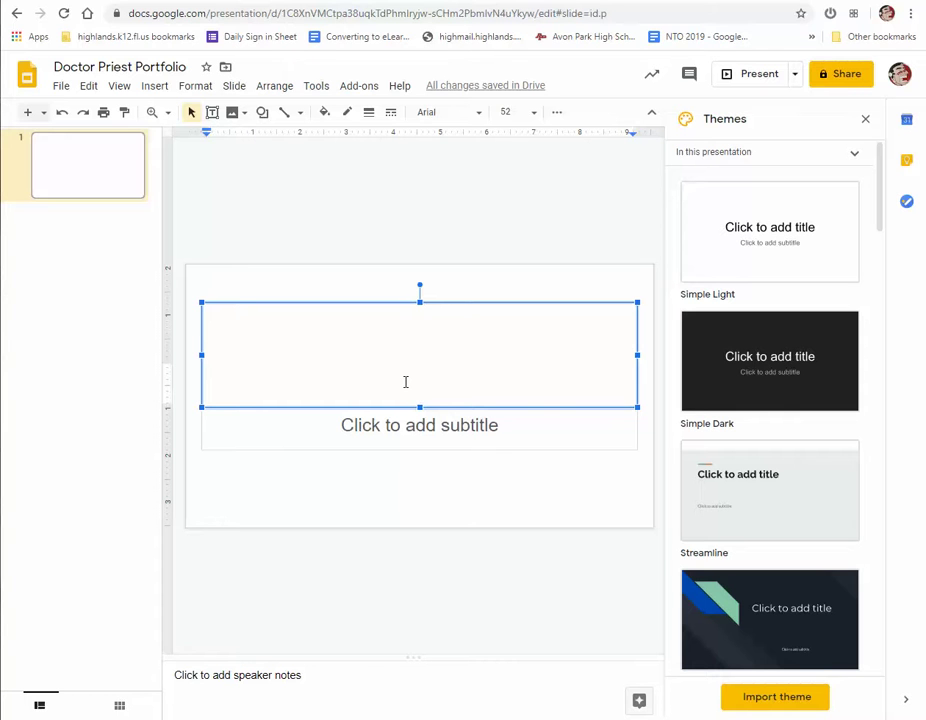
type("Doct")
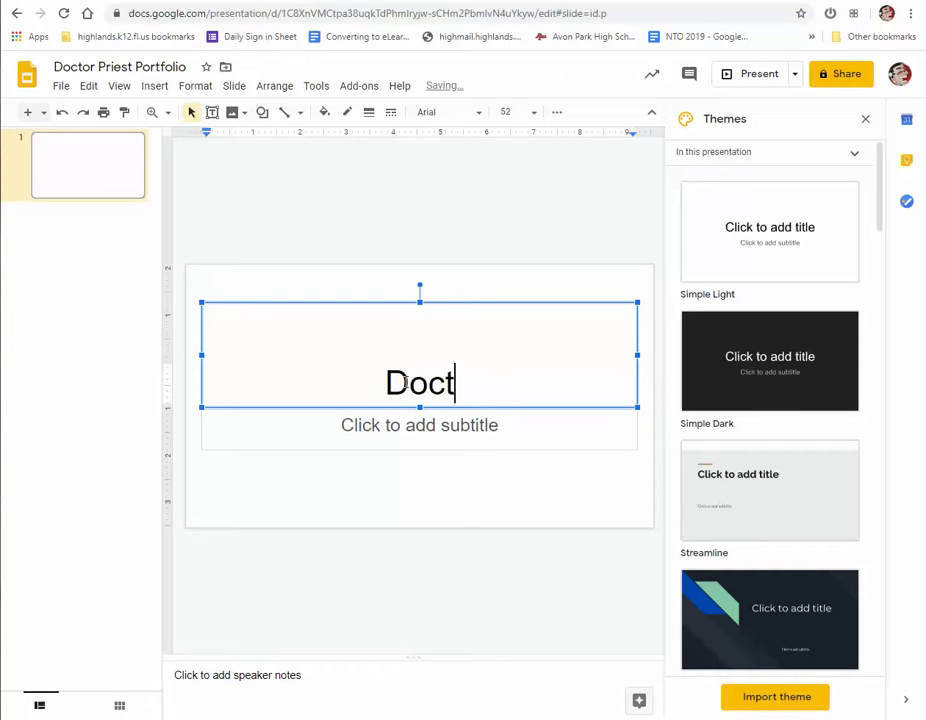
type("or Priest ")
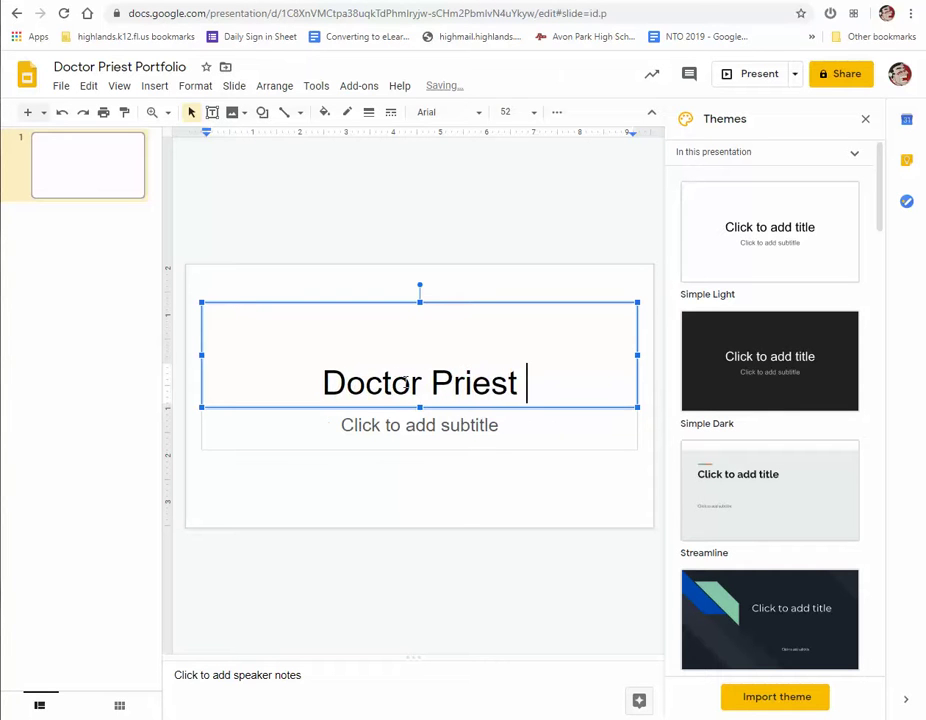
type("Portfolio")
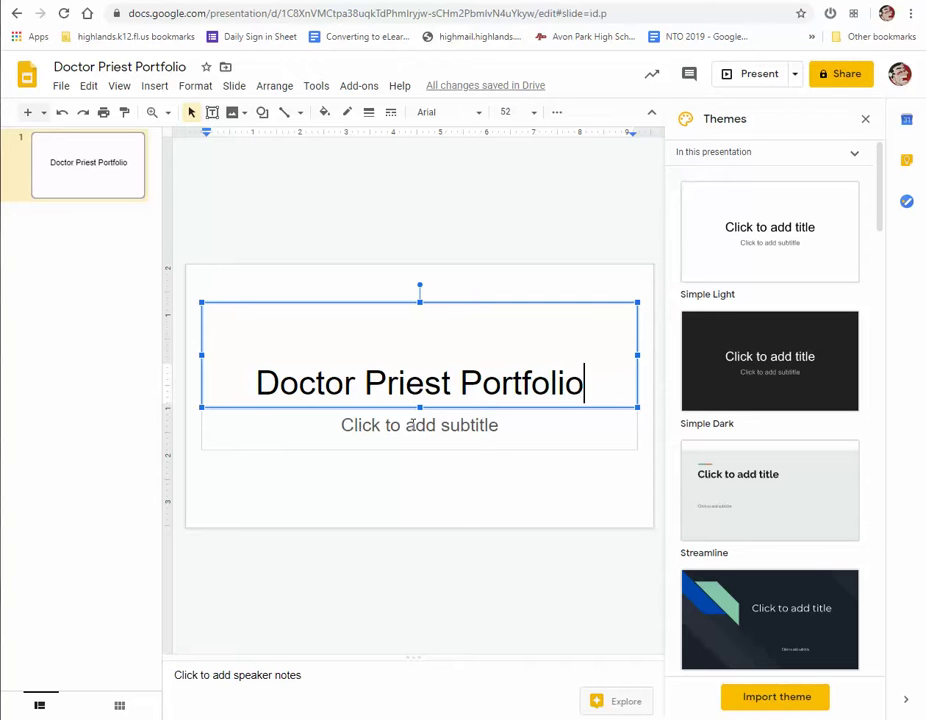
left_click(412, 425)
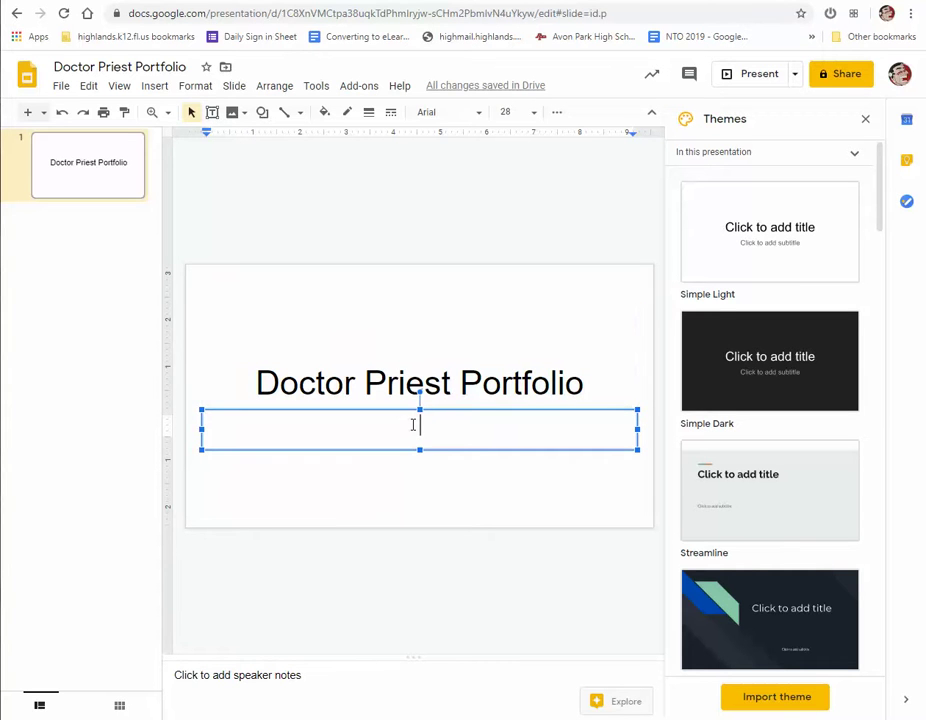
type("Avon Park High School Art Studio")
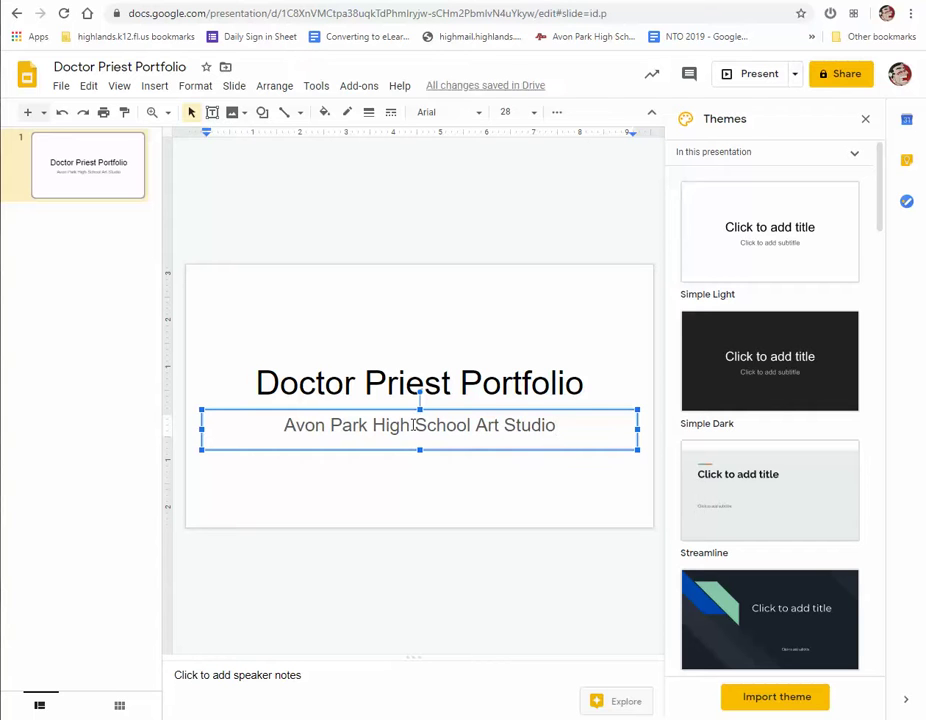
type(" 1")
key("BackSpace")
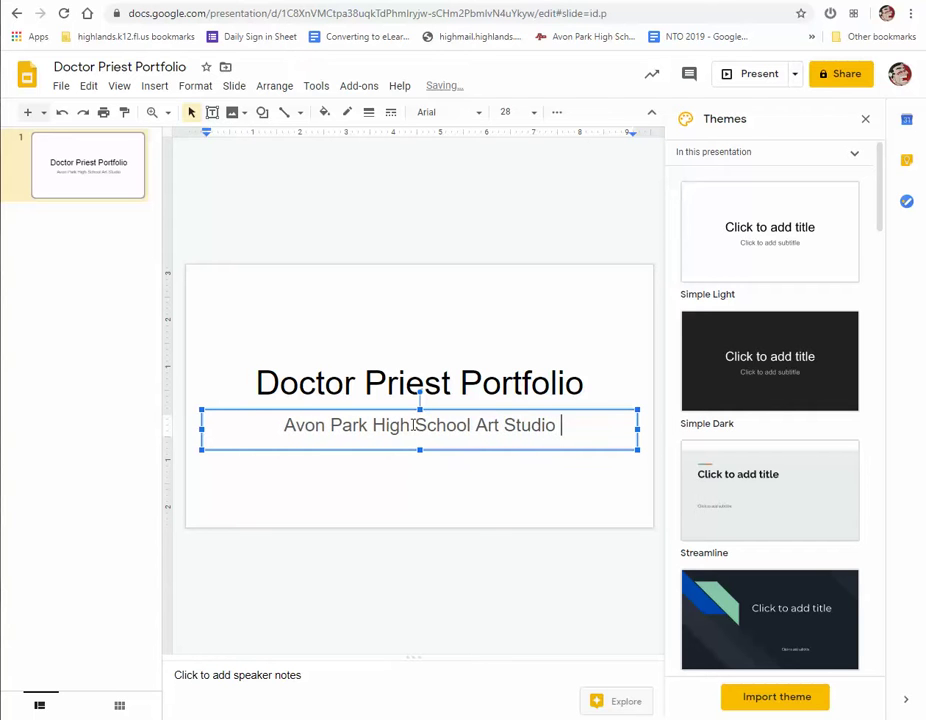
type("2")
key("BackSpace")
key("BackSpace")
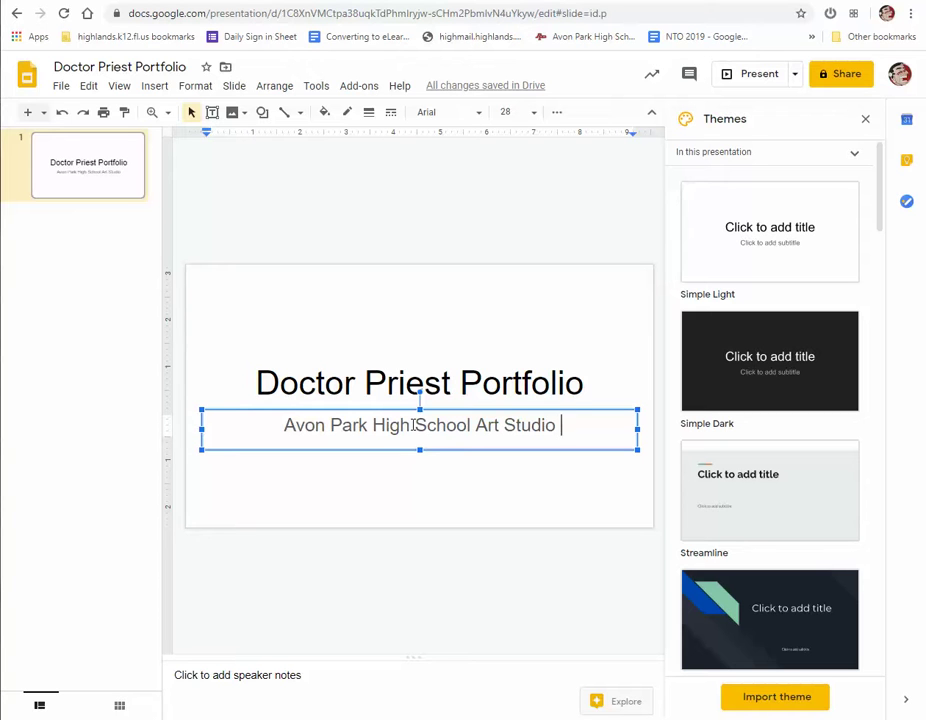
type("AP2D")
key("Left")
key("Left")
key("Right")
key("BackSpace")
key("BackSpace")
key("BackSpace")
key("BackSpace")
key("BackSpace")
key("BackSpace")
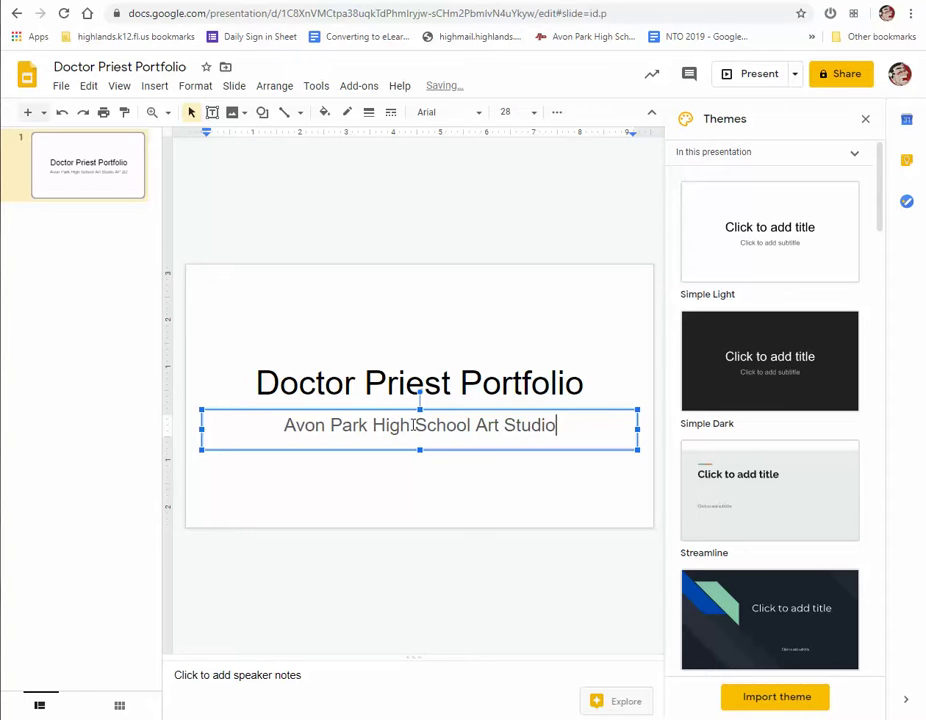
Apply a light gray radial gradient as the title slide's background
left_click(464, 472)
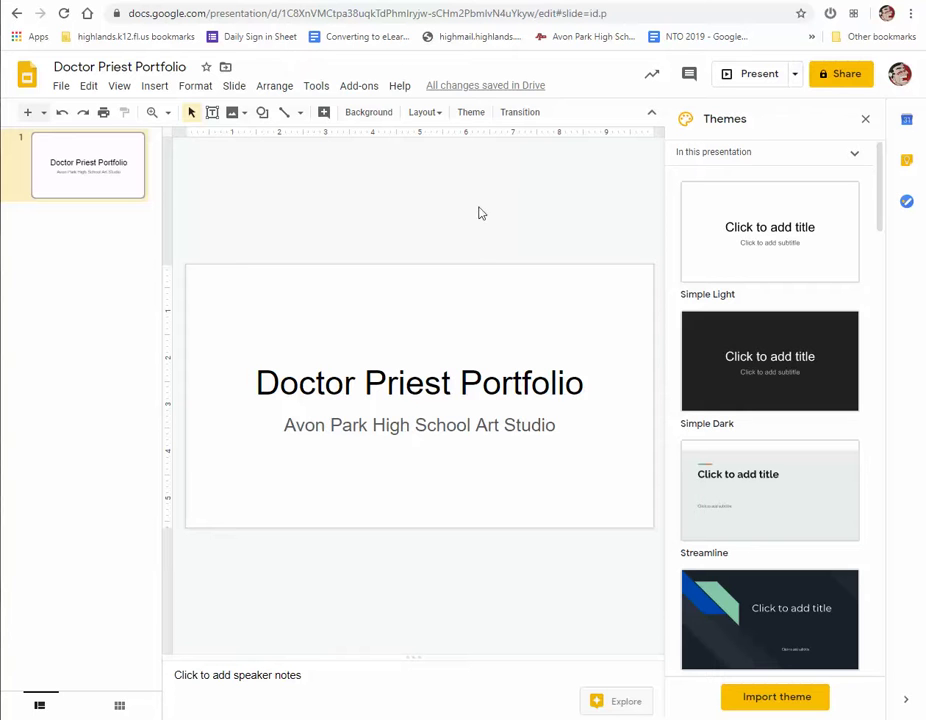
left_click(370, 113)
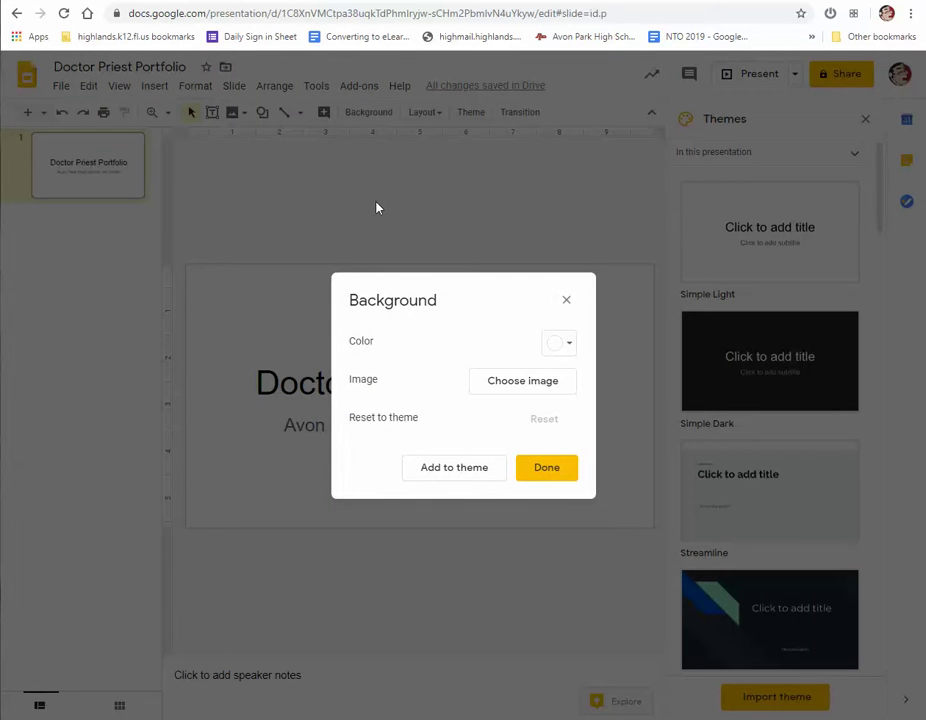
left_click(561, 345)
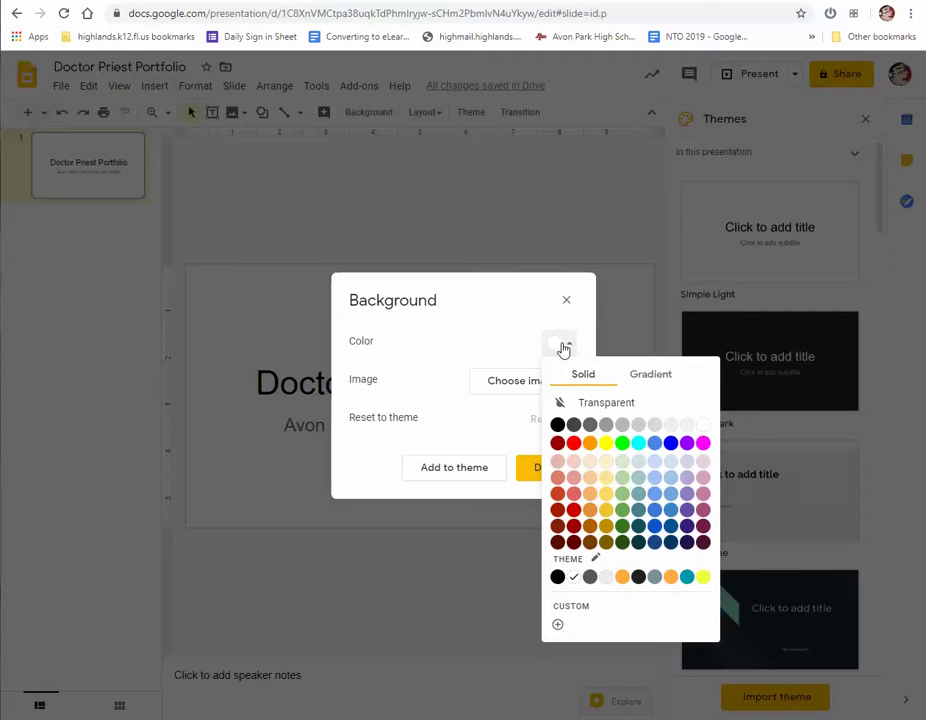
left_click(670, 376)
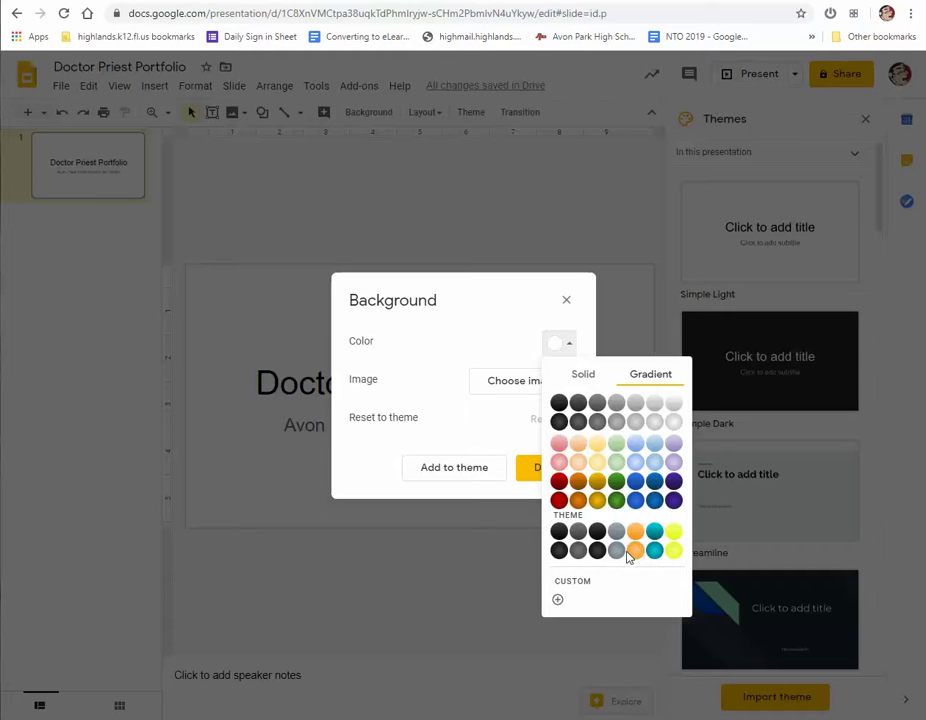
left_click(654, 428)
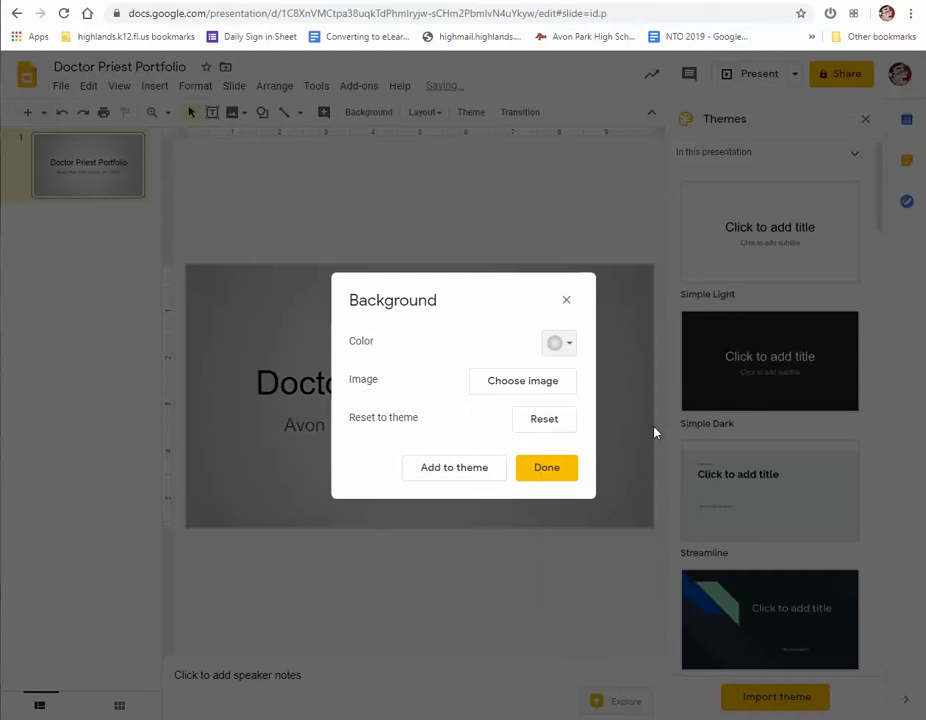
left_click(562, 475)
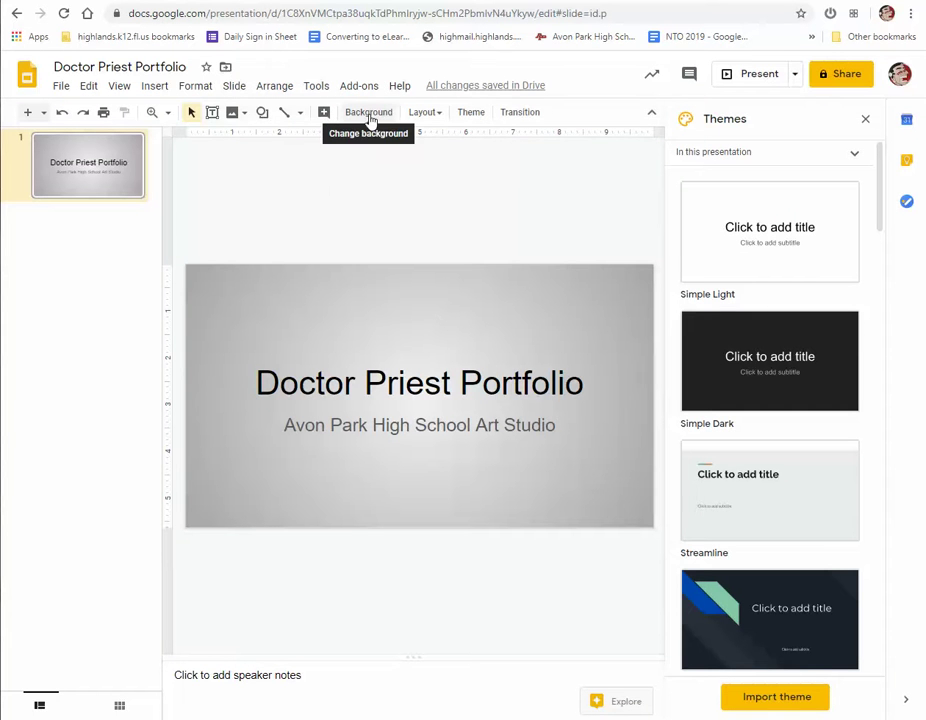
Set the title slide's background to the solid light gray theme color
left_click(368, 113)
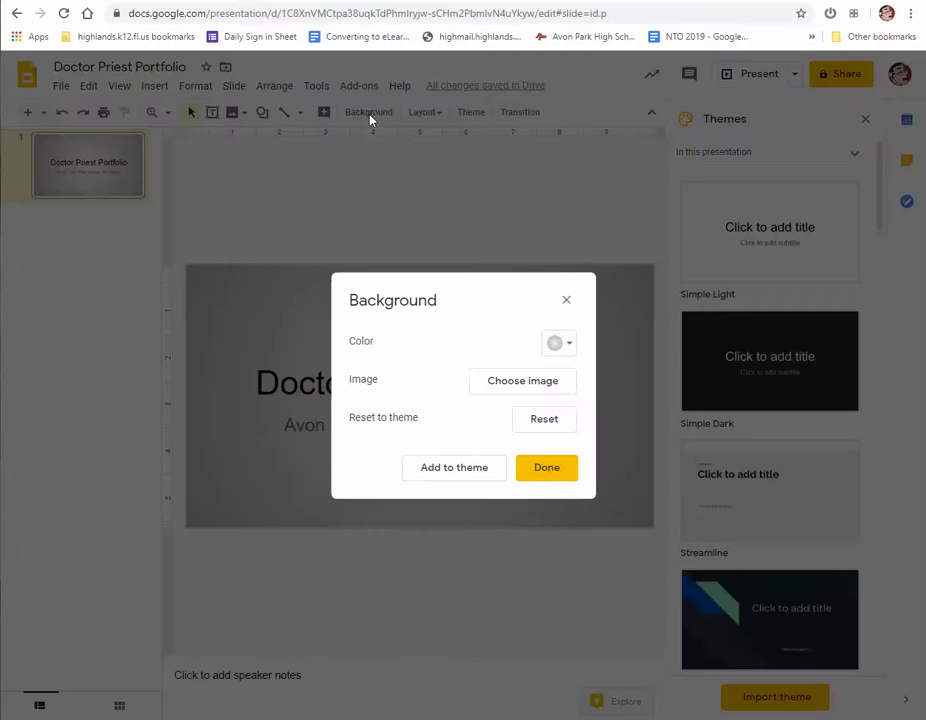
left_click(571, 344)
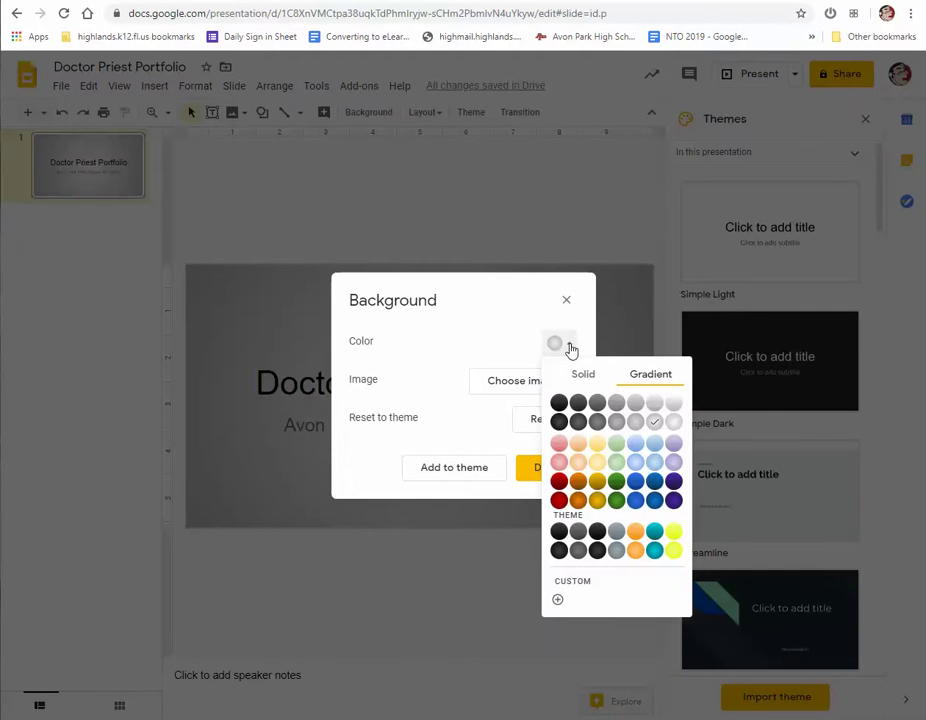
left_click(582, 375)
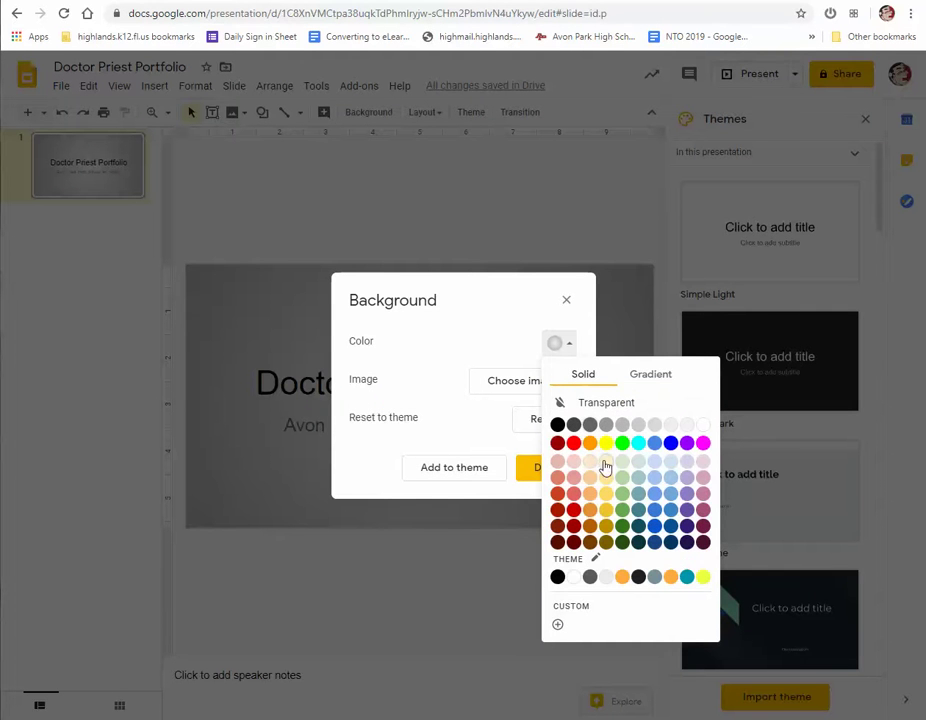
left_click(604, 580)
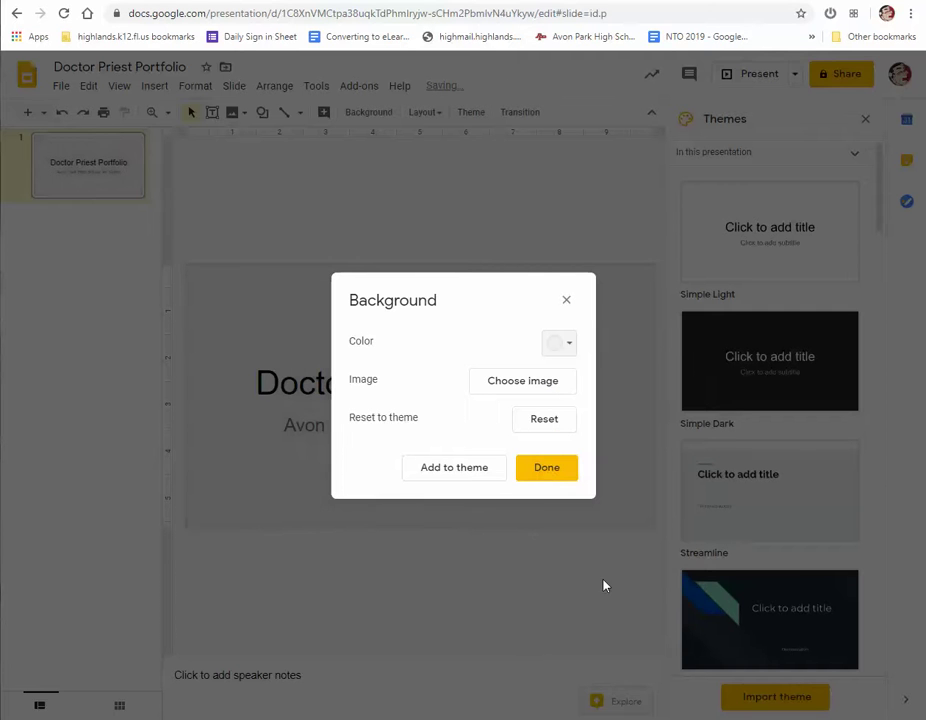
left_click(545, 470)
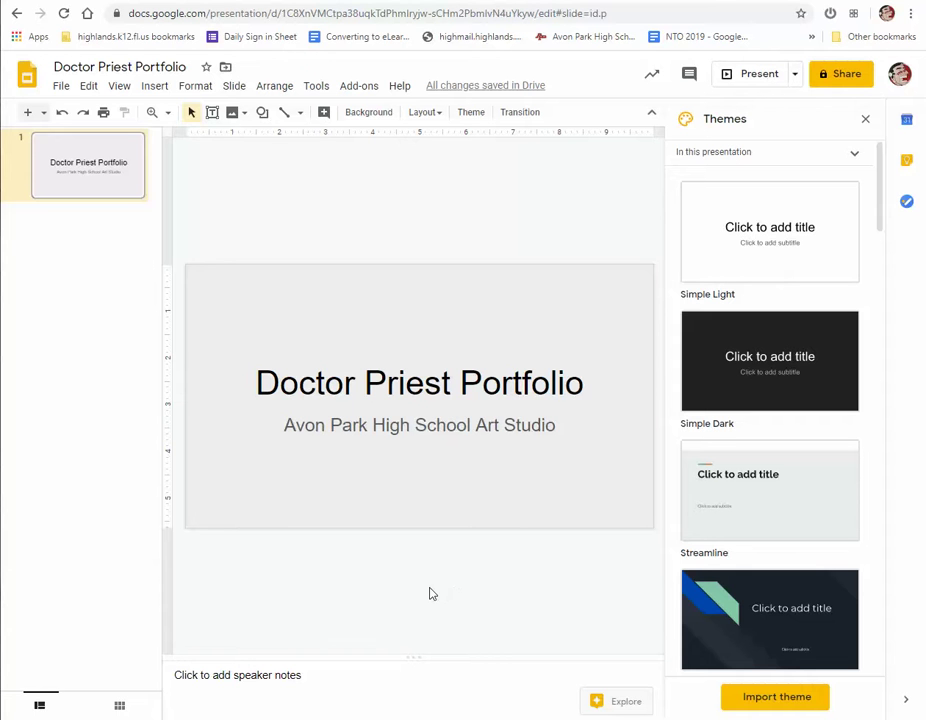
Start inserting a background image for the slide, check Photos as a source, and browse the computer for an image to upload
left_click(368, 114)
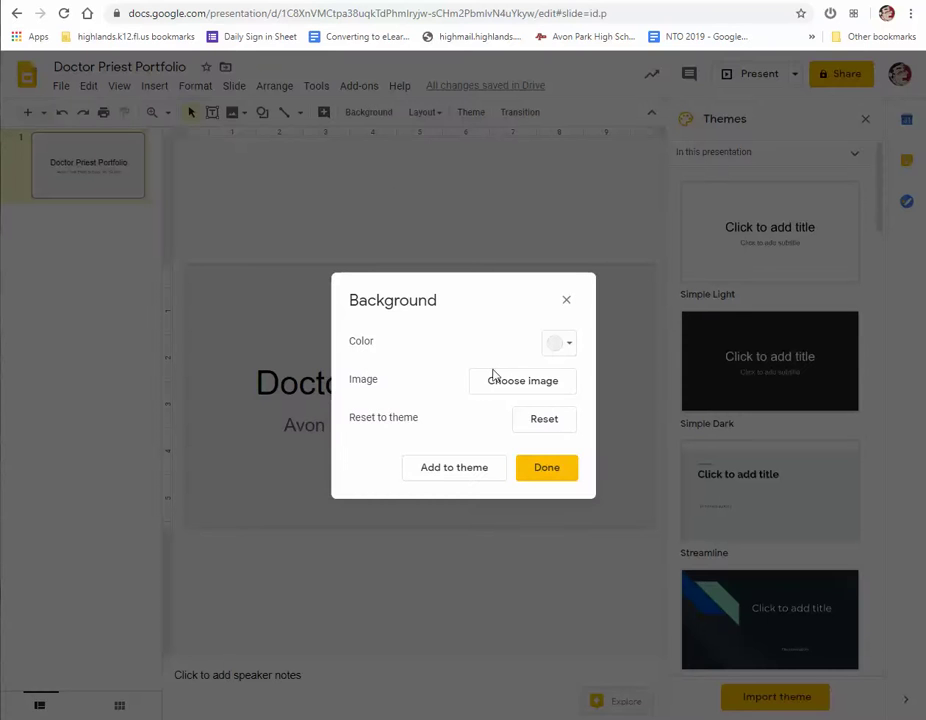
left_click(504, 384)
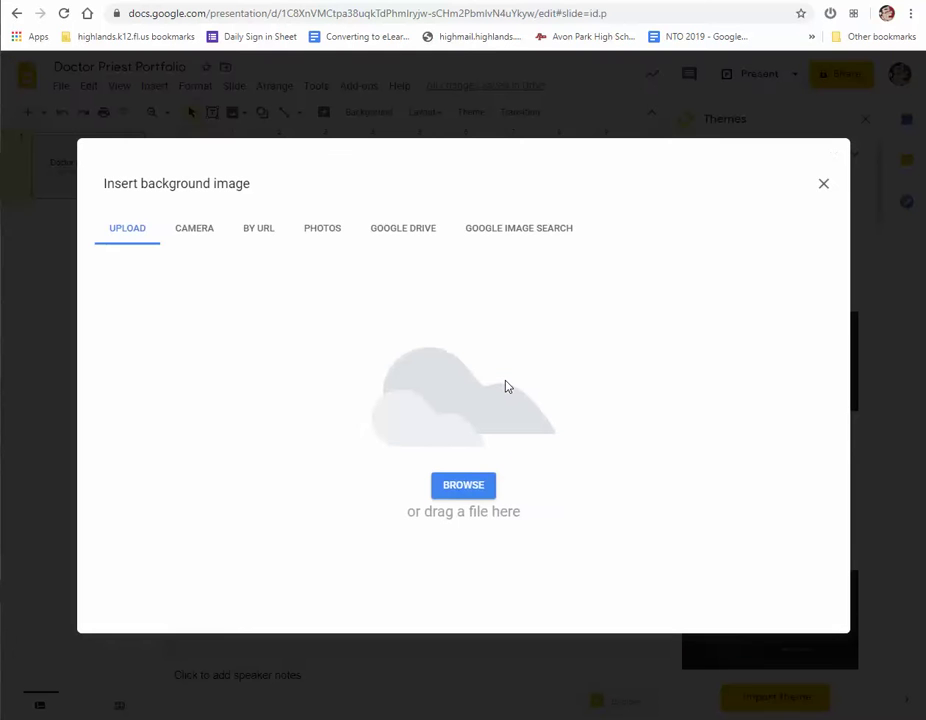
left_click(310, 230)
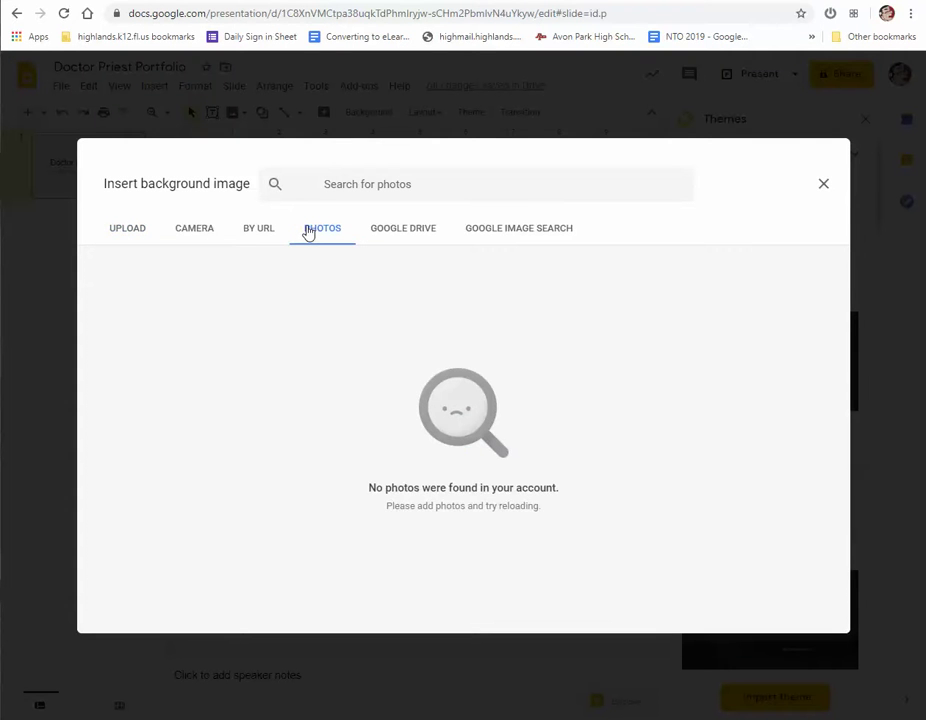
left_click(134, 234)
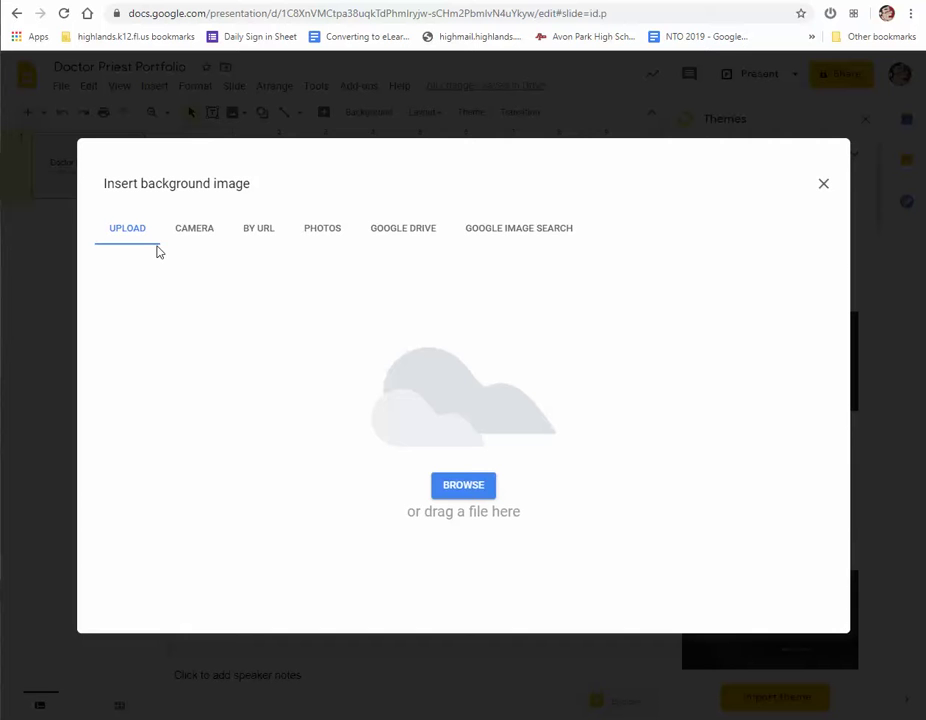
left_click(474, 489)
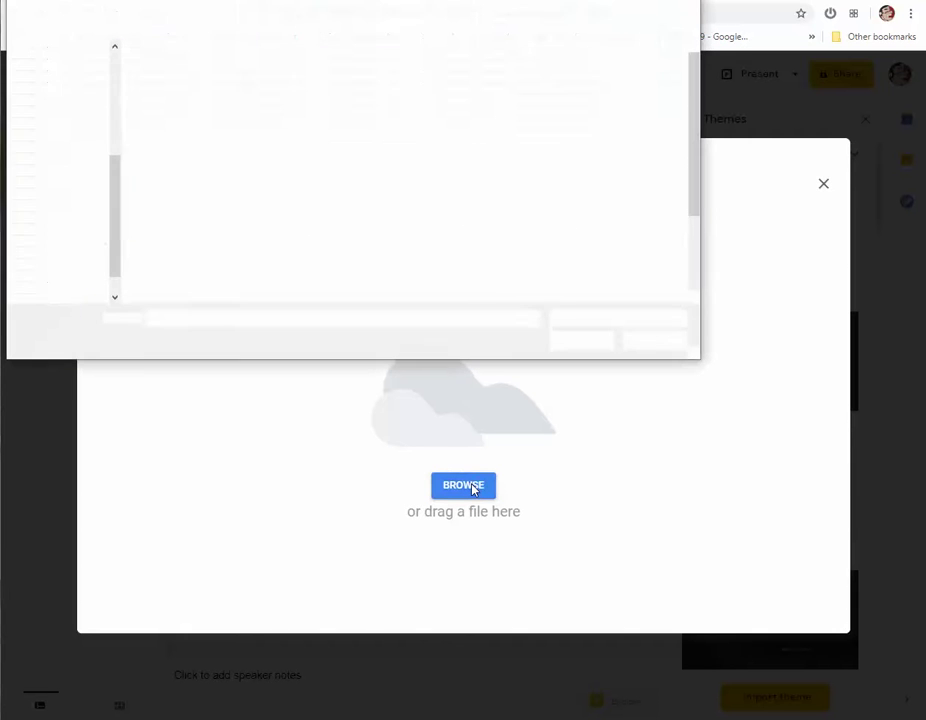
Enlarge the file selection window and show the Images folder as extra large icons
left_click_drag(692, 356, 834, 546)
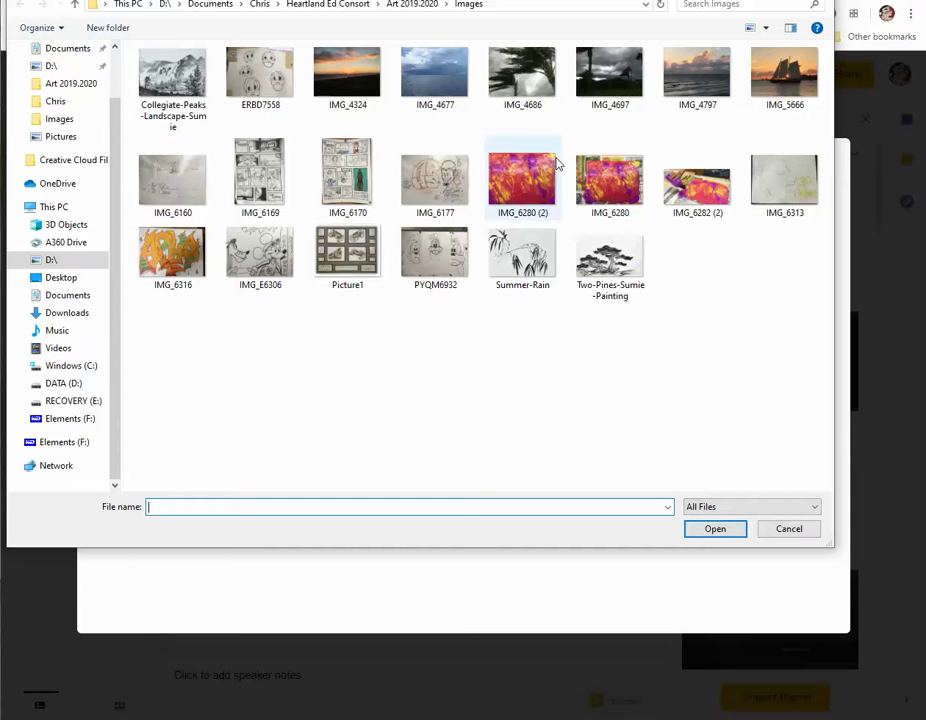
right_click(742, 267)
mouse_move(707, 275)
left_click(796, 271)
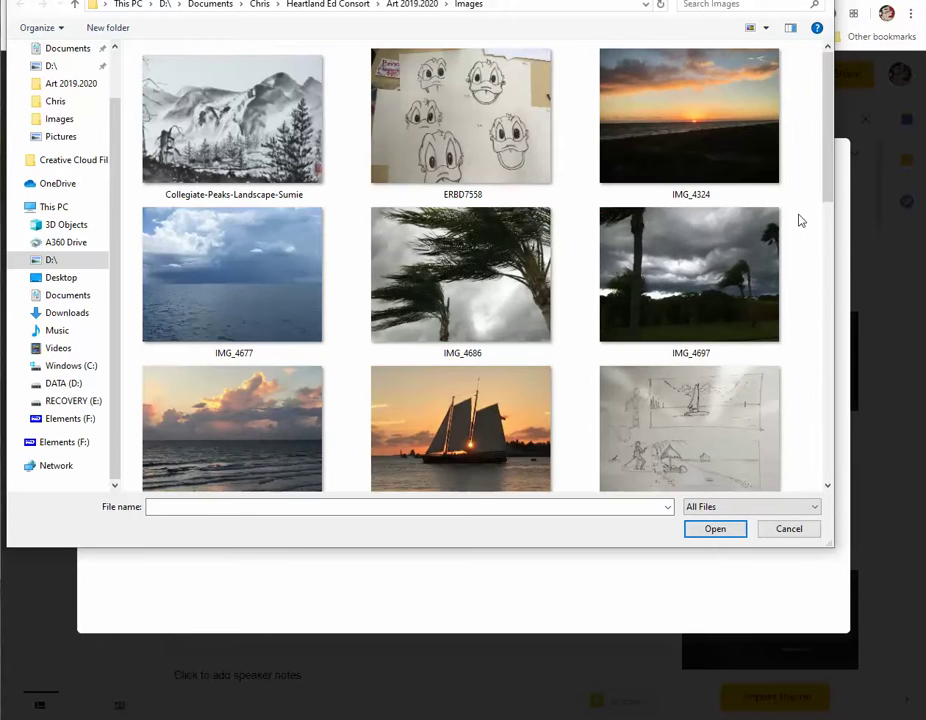
Switch the Images folder's file list to the Details view
right_click(800, 220)
mouse_move(790, 224)
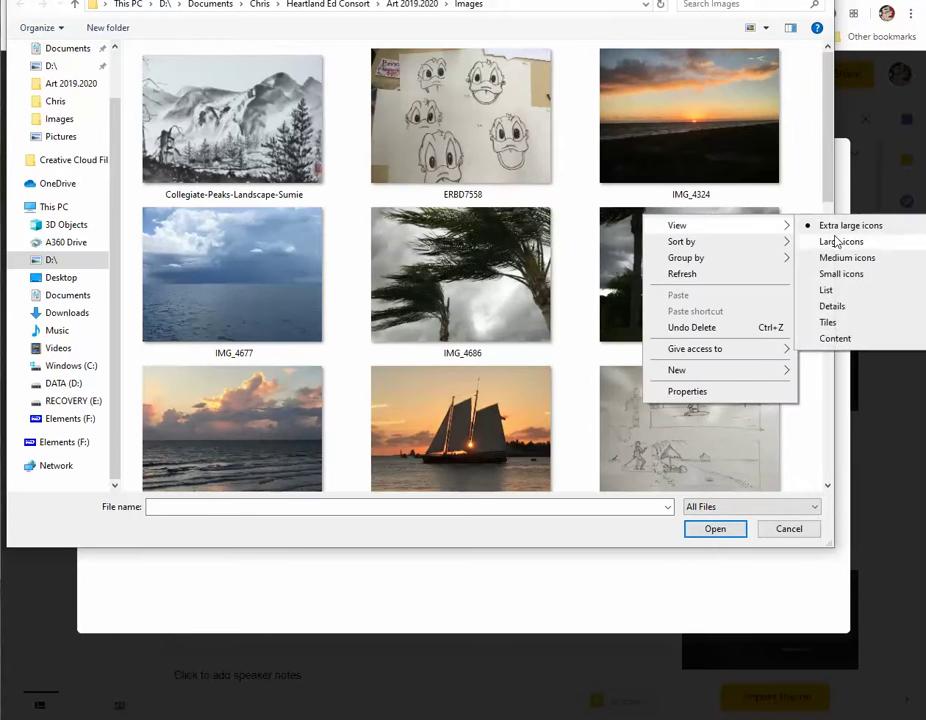
left_click(825, 307)
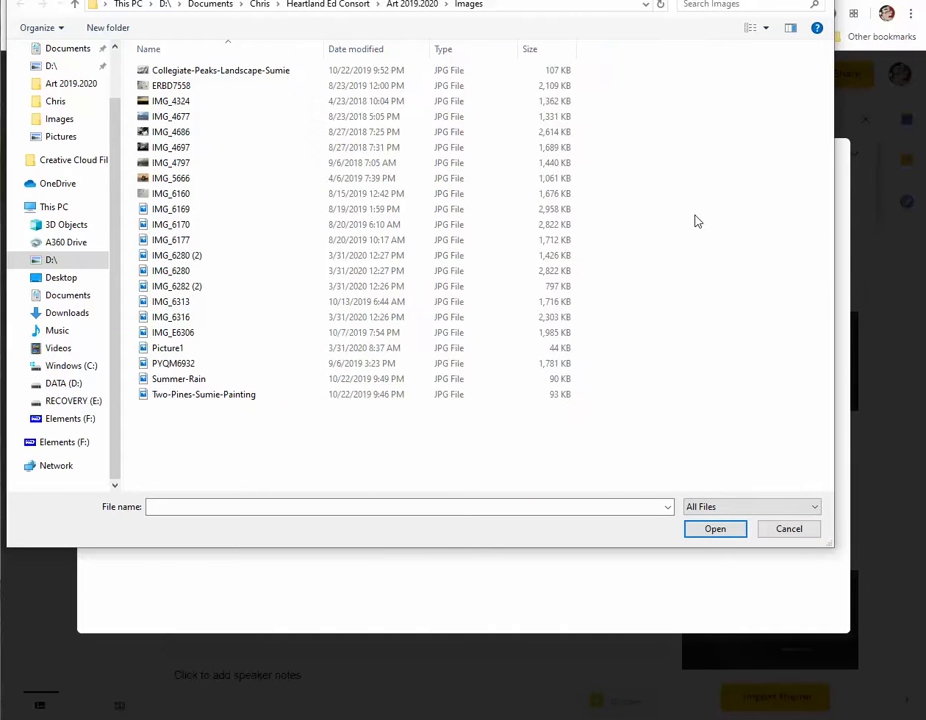
Show the Images folder's files as extra large icons
right_click(649, 152)
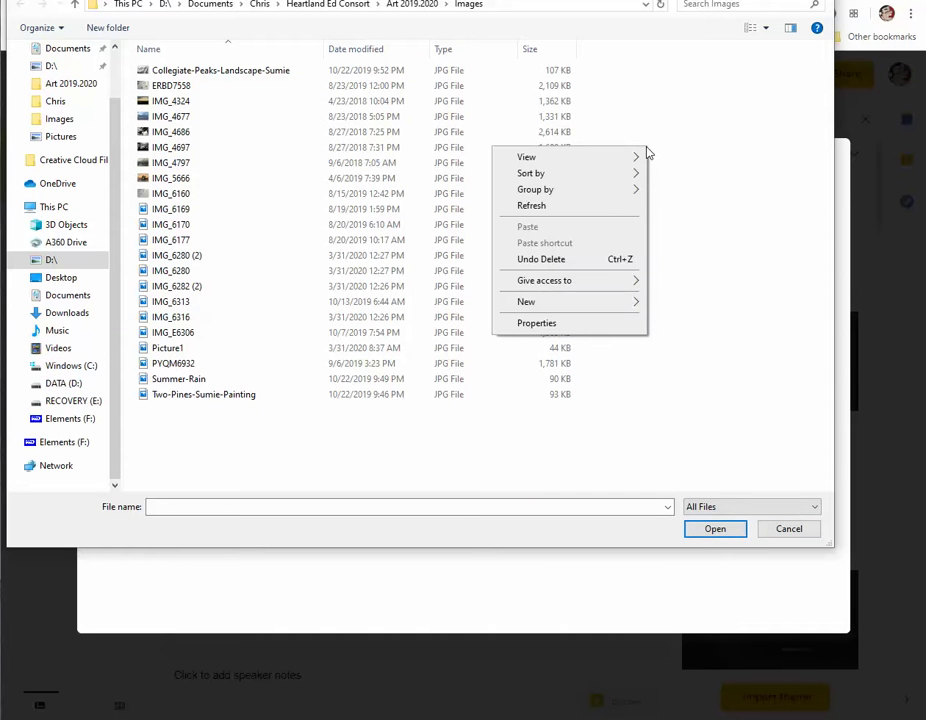
mouse_move(624, 157)
left_click(732, 161)
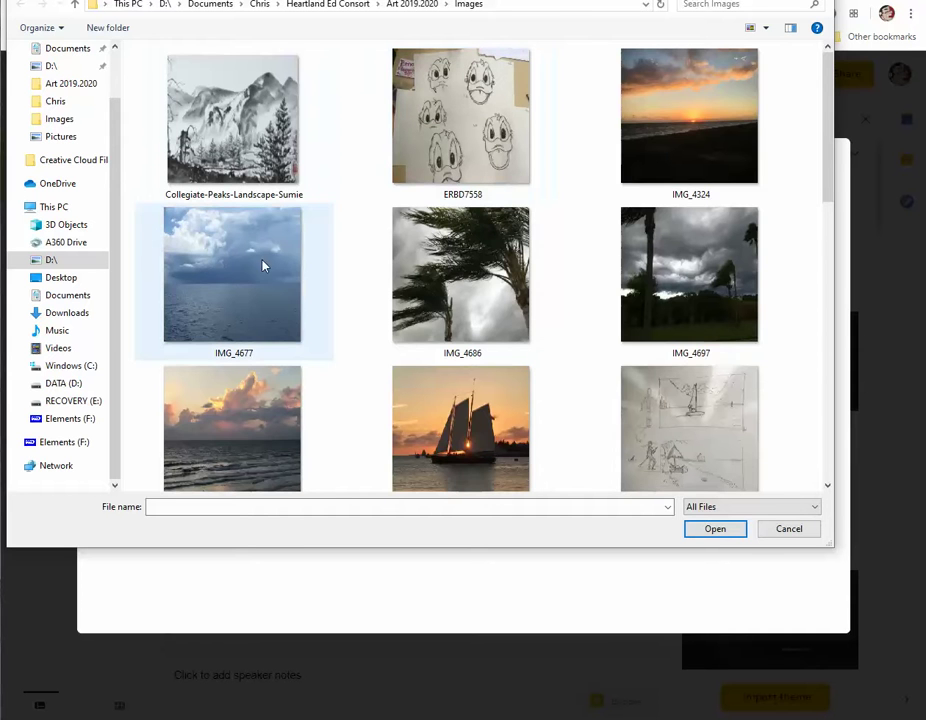
Use the IMG_6313 drawing from the Images folder as the title slide's background image
scroll(589, 287, "down", 5)
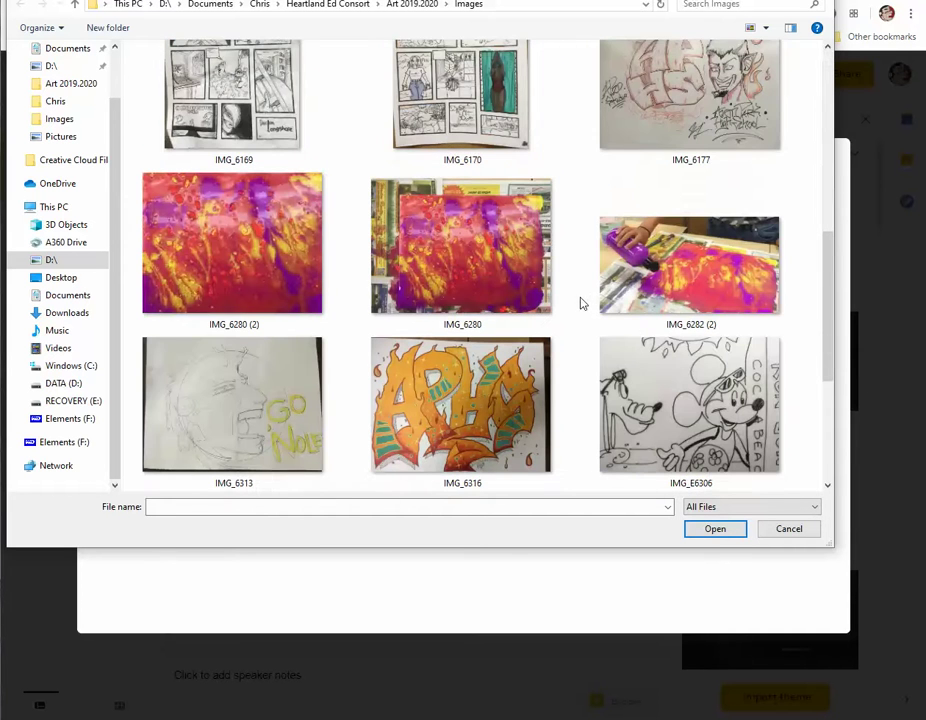
scroll(563, 281, "down", 2)
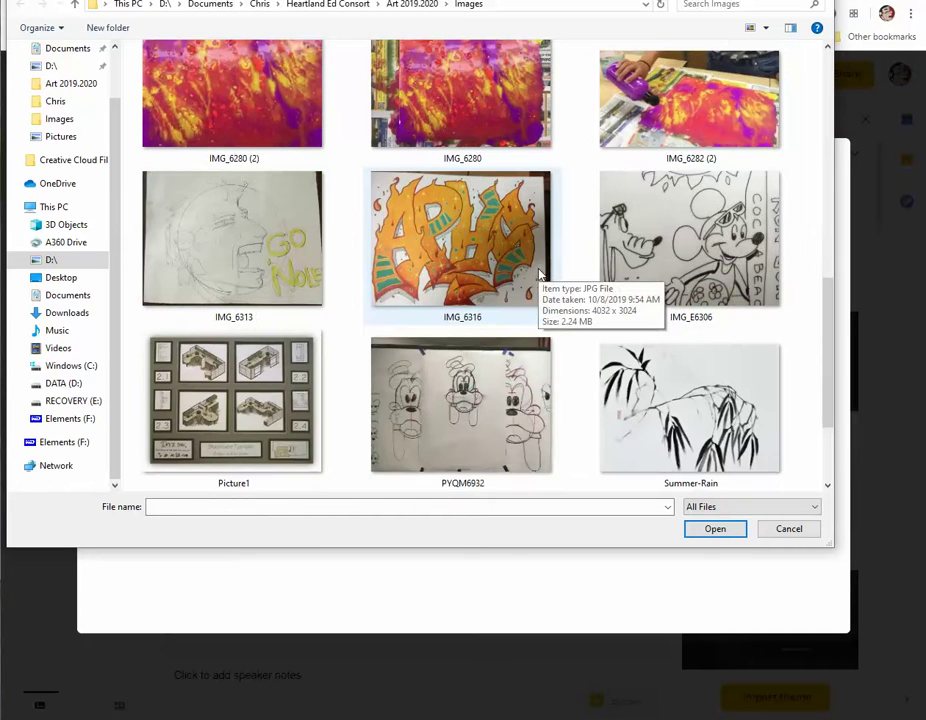
scroll(563, 295, "down", 1)
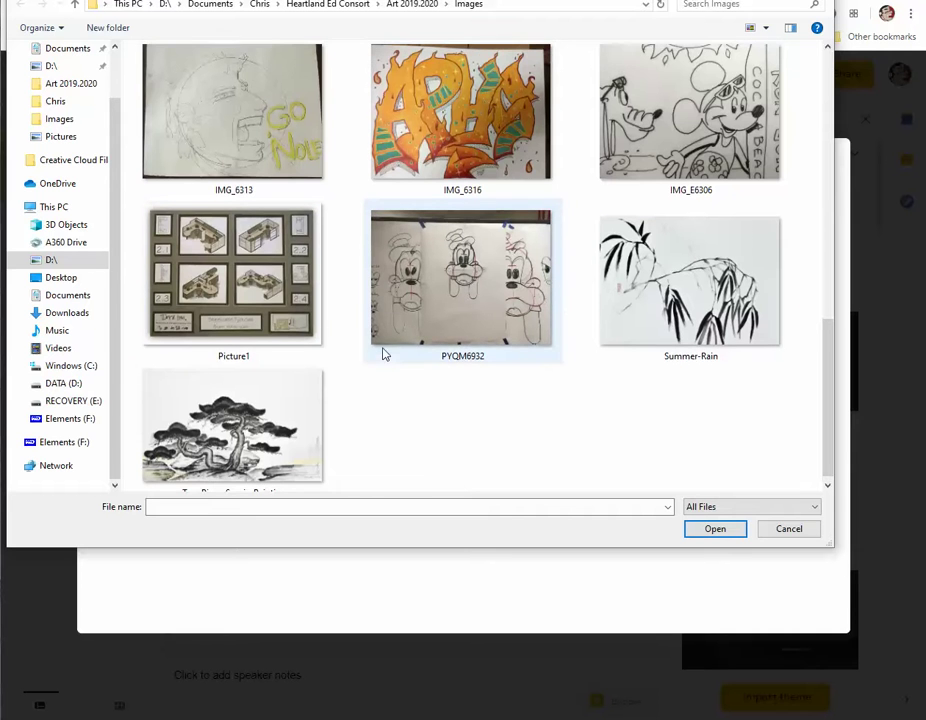
scroll(388, 352, "up", 3)
scroll(390, 340, "down", 1)
double_click(203, 400)
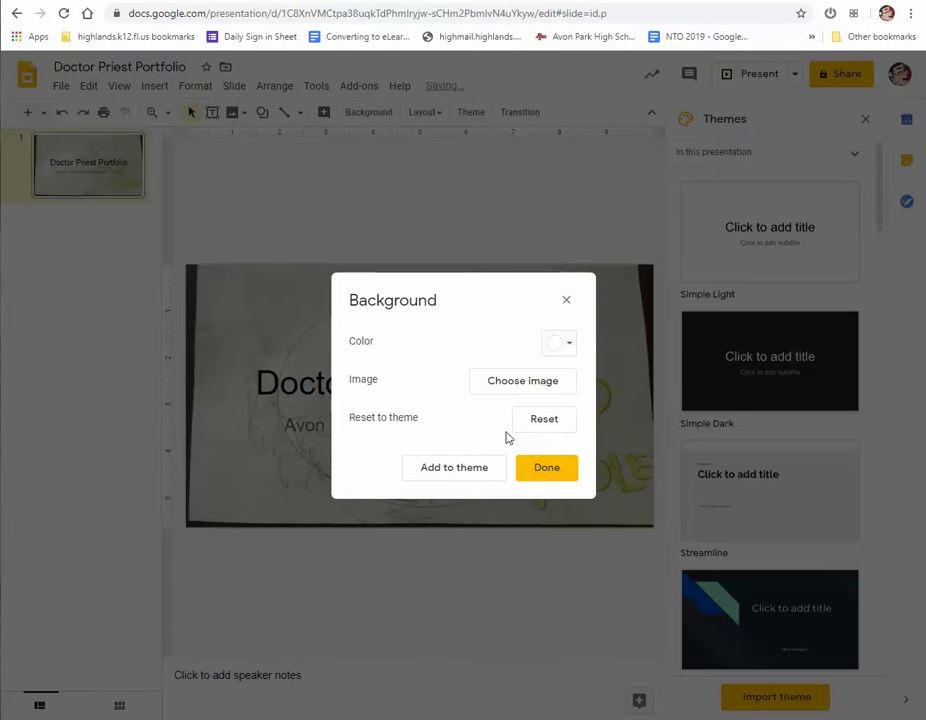
left_click(554, 478)
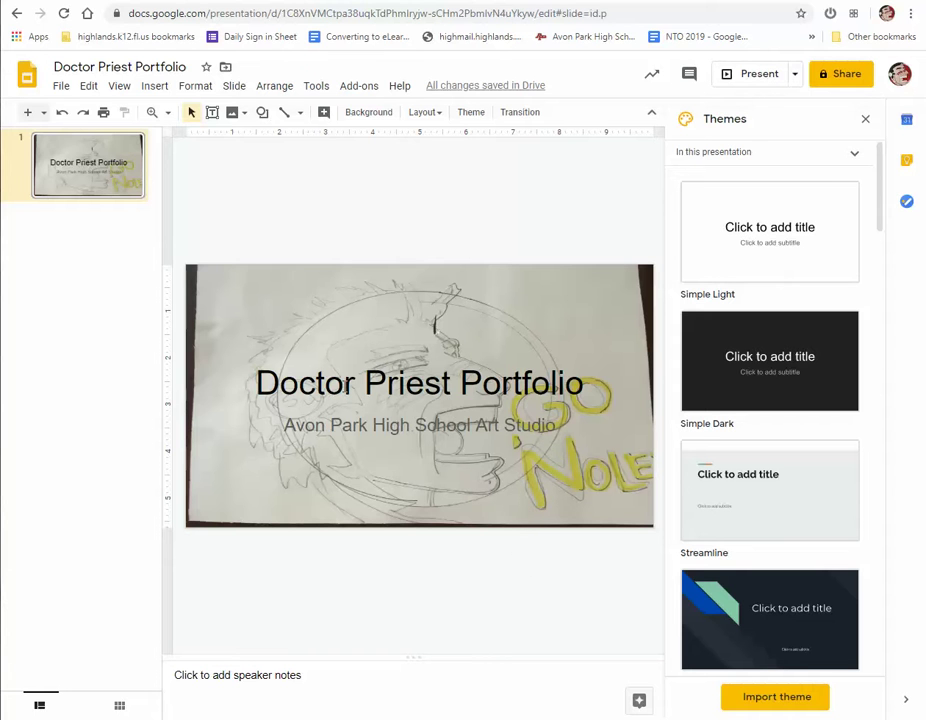
Close the themes list and set the slide title's text color to light yellow
left_click(346, 383)
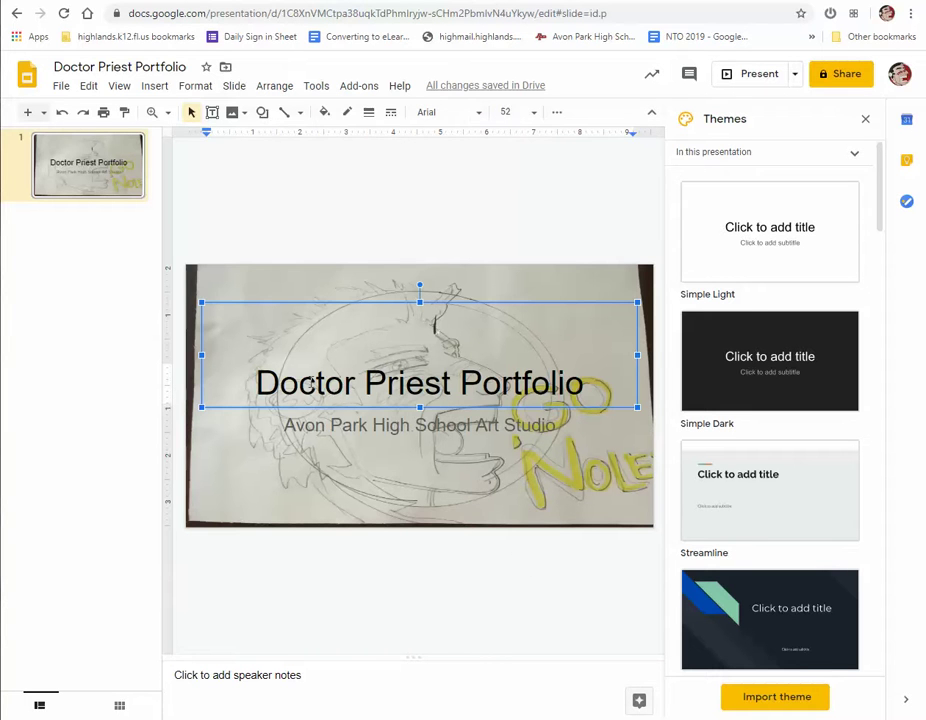
left_click_drag(256, 383, 580, 383)
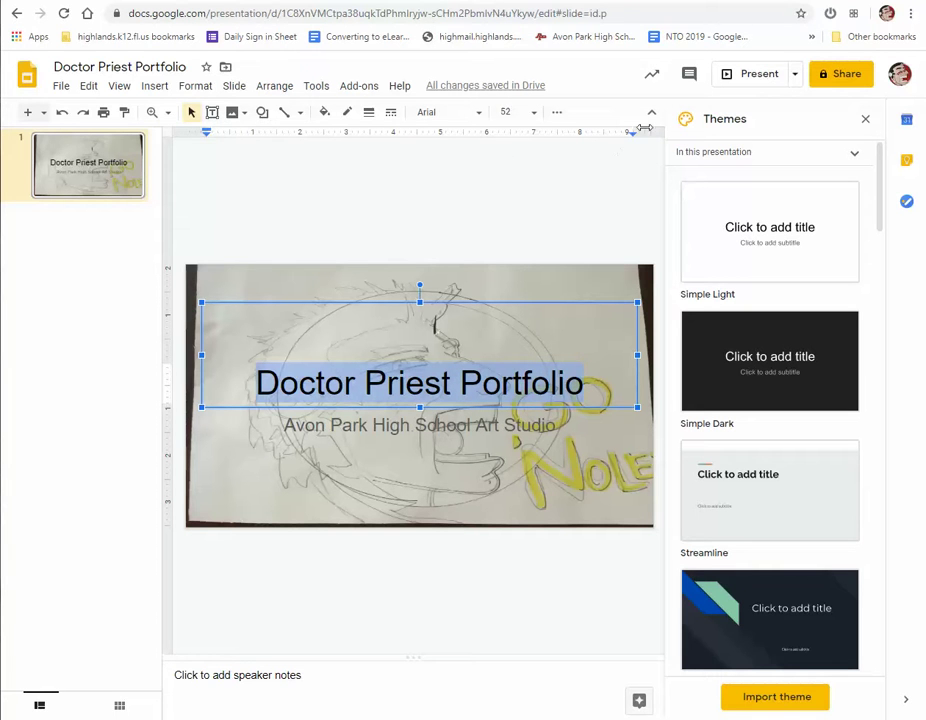
left_click(866, 120)
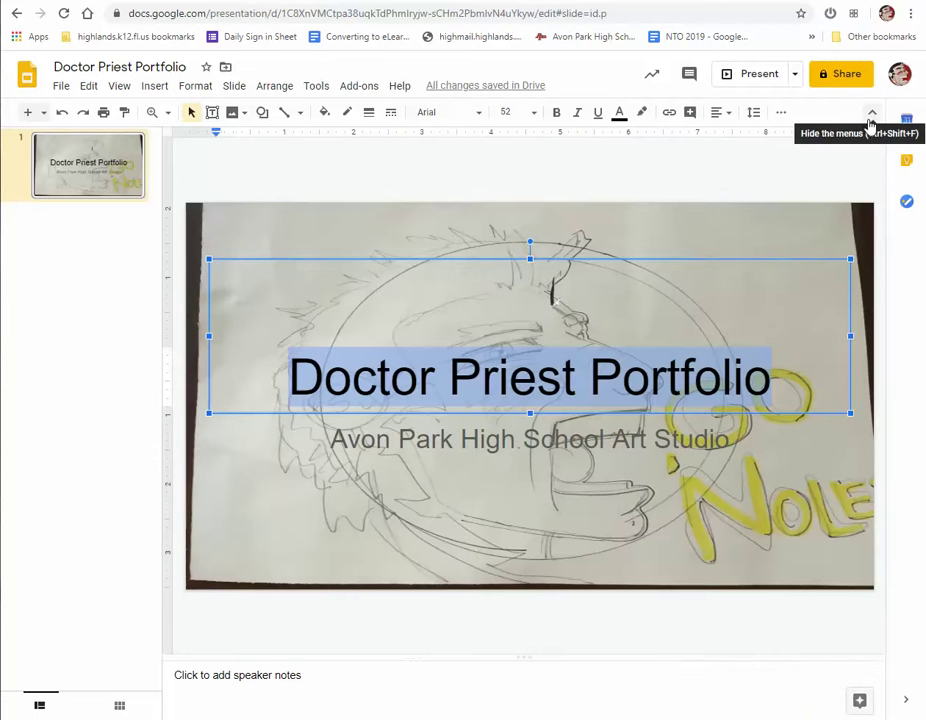
left_click(620, 113)
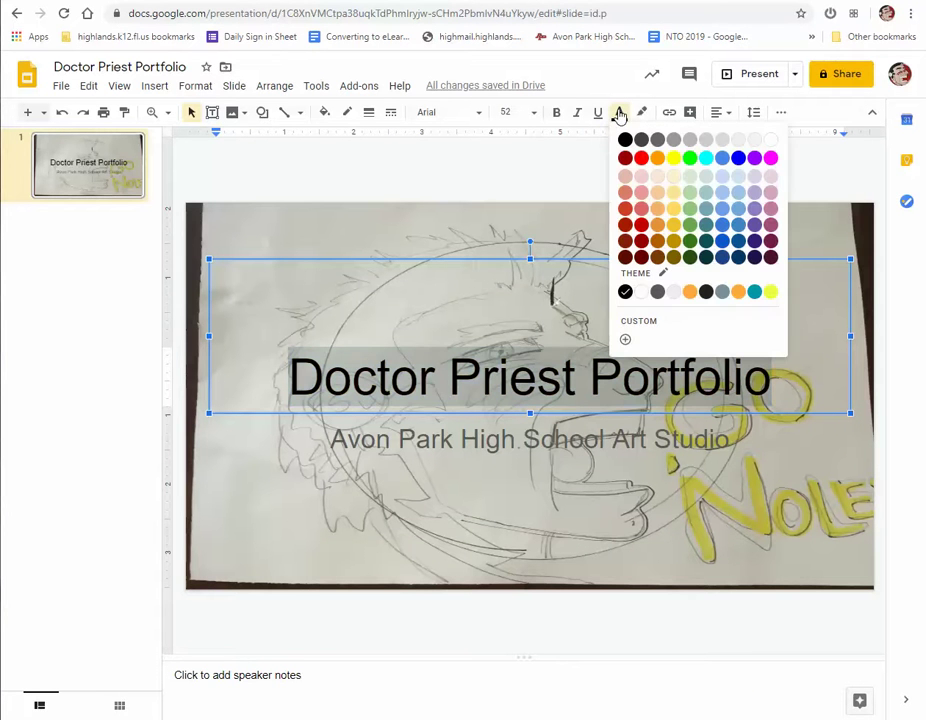
left_click(675, 200)
left_click(726, 226)
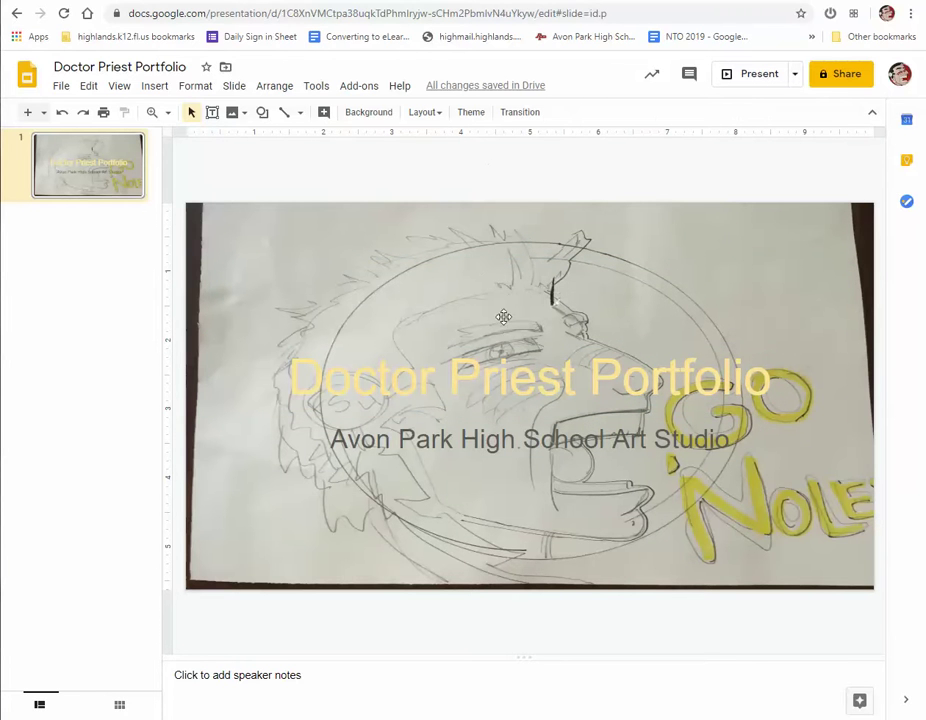
Set the slide title's text color to dark red
left_click_drag(770, 380, 293, 377)
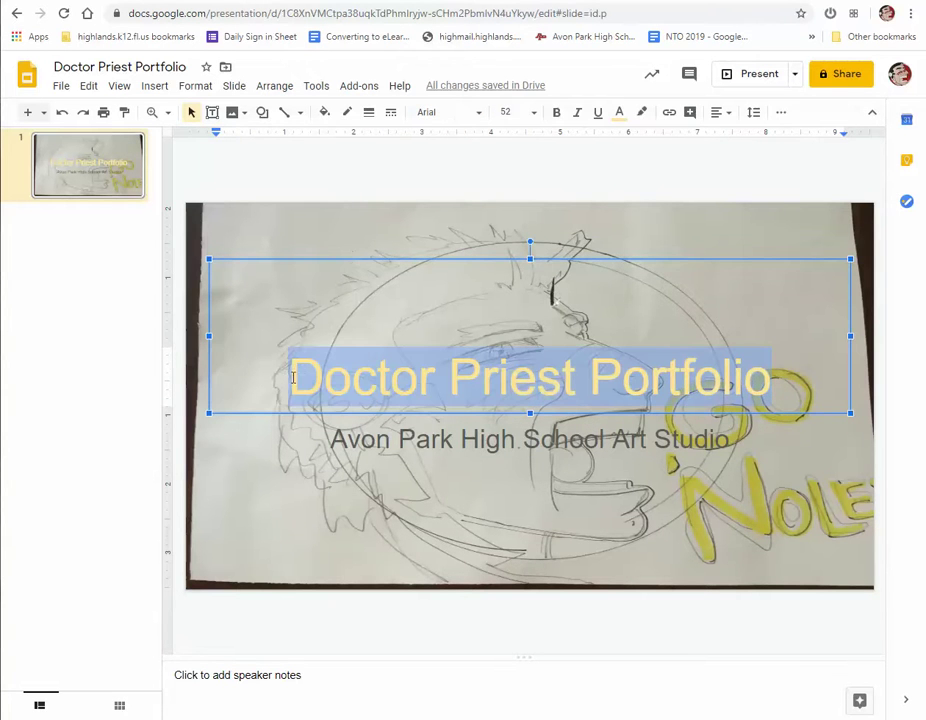
left_click(619, 113)
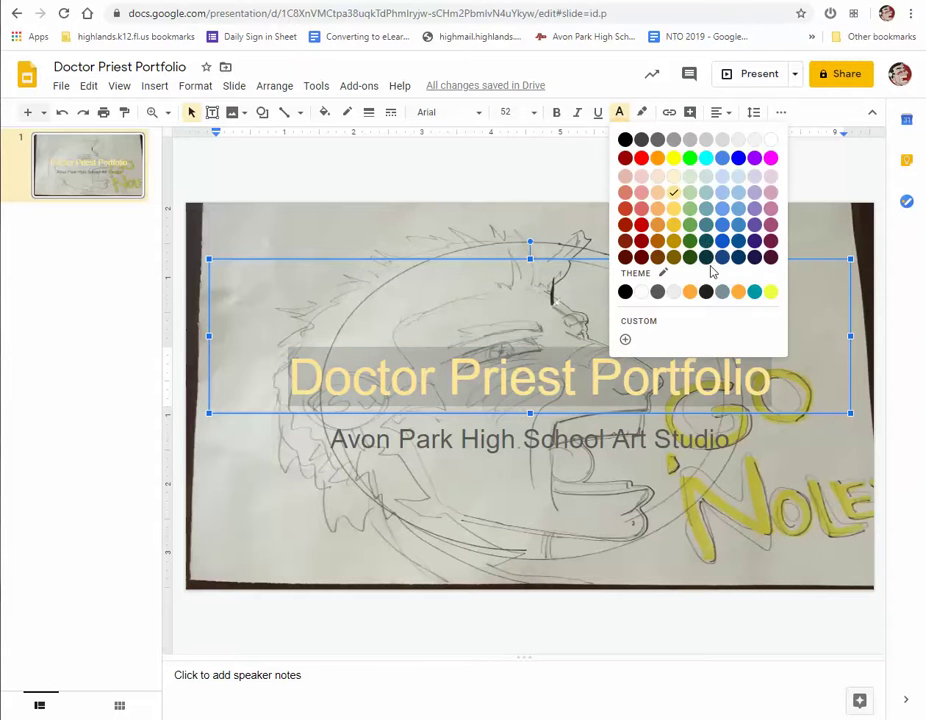
left_click(645, 228)
left_click(622, 237)
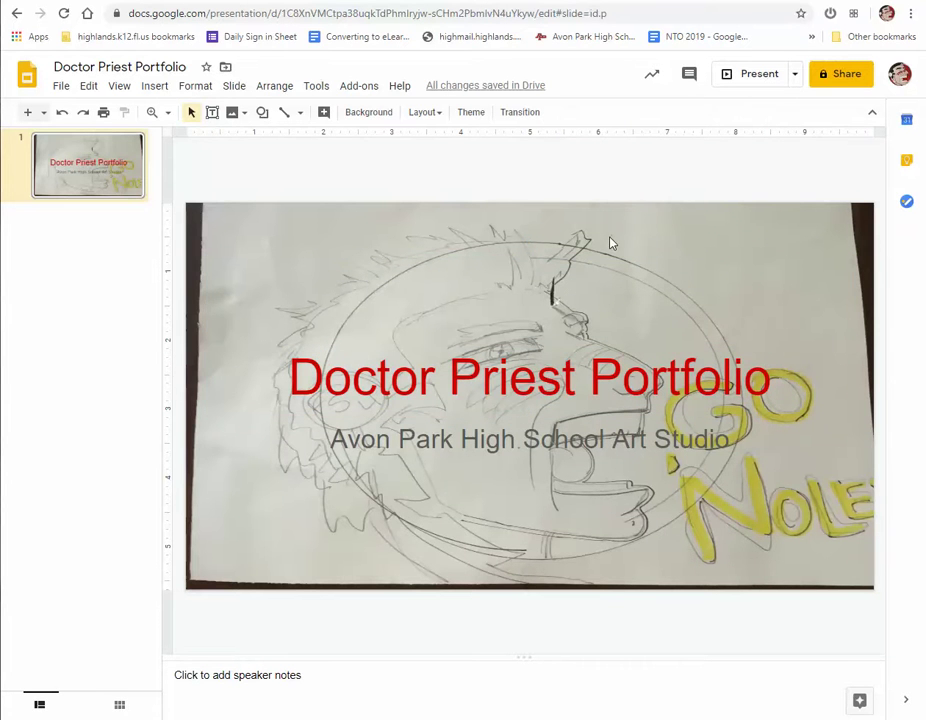
Undo the color changes on the slide title and deselect it
key("ctrl+z")
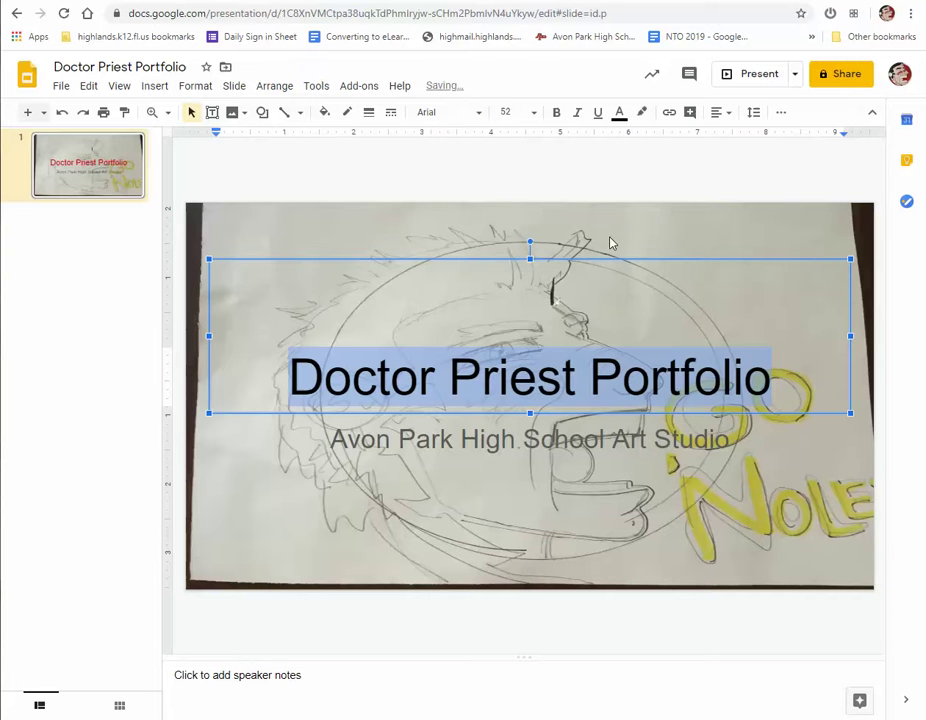
left_click(643, 229)
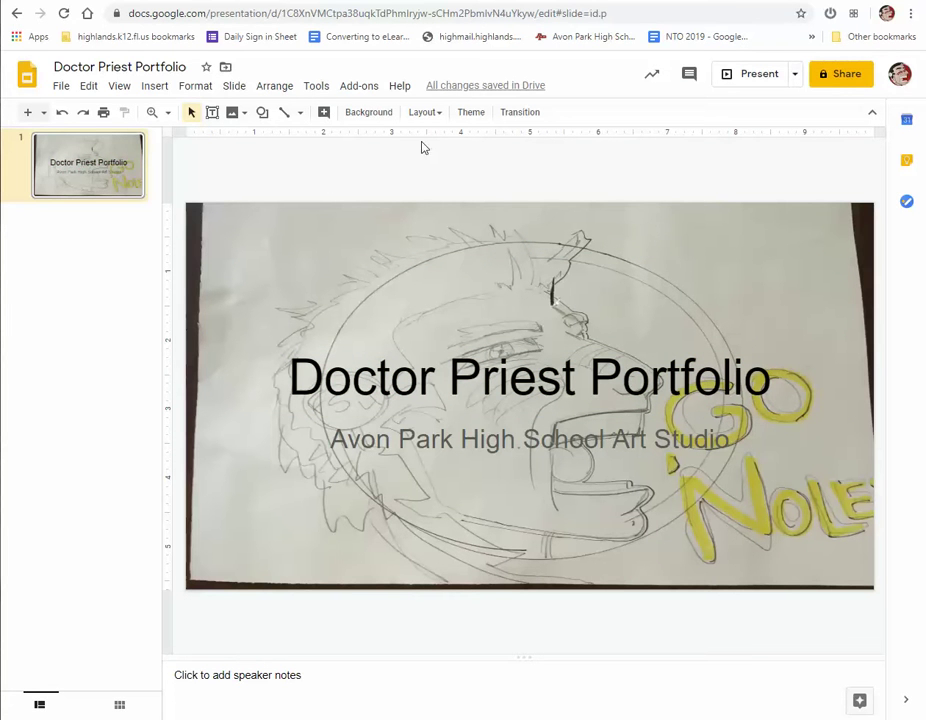
Browse the available presentation themes and apply the Shift theme
left_click(473, 118)
scroll(728, 387, "down", 5)
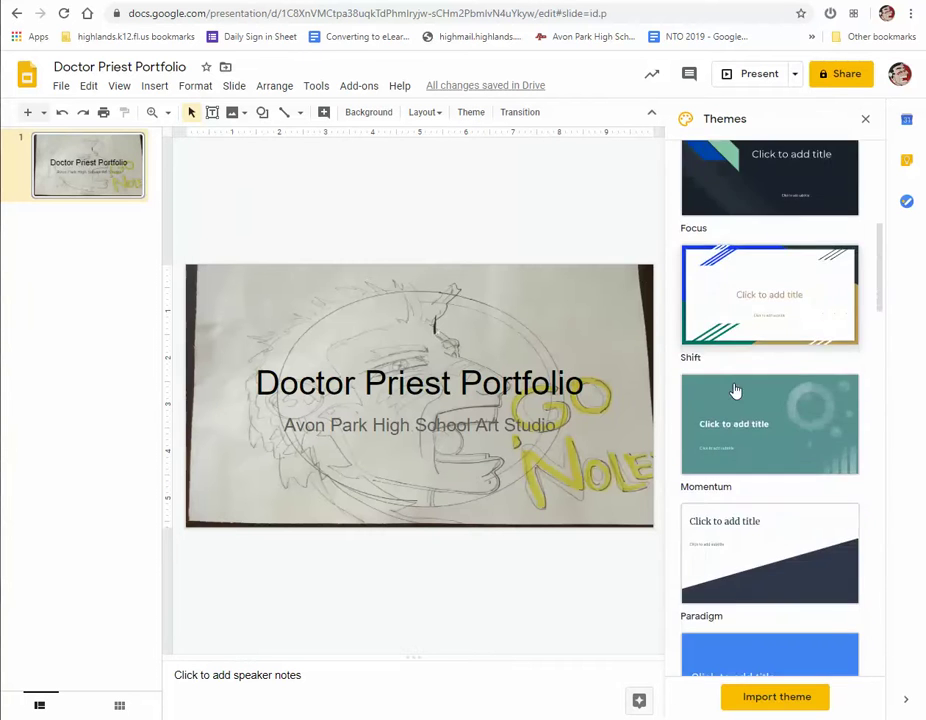
scroll(735, 391, "down", 5)
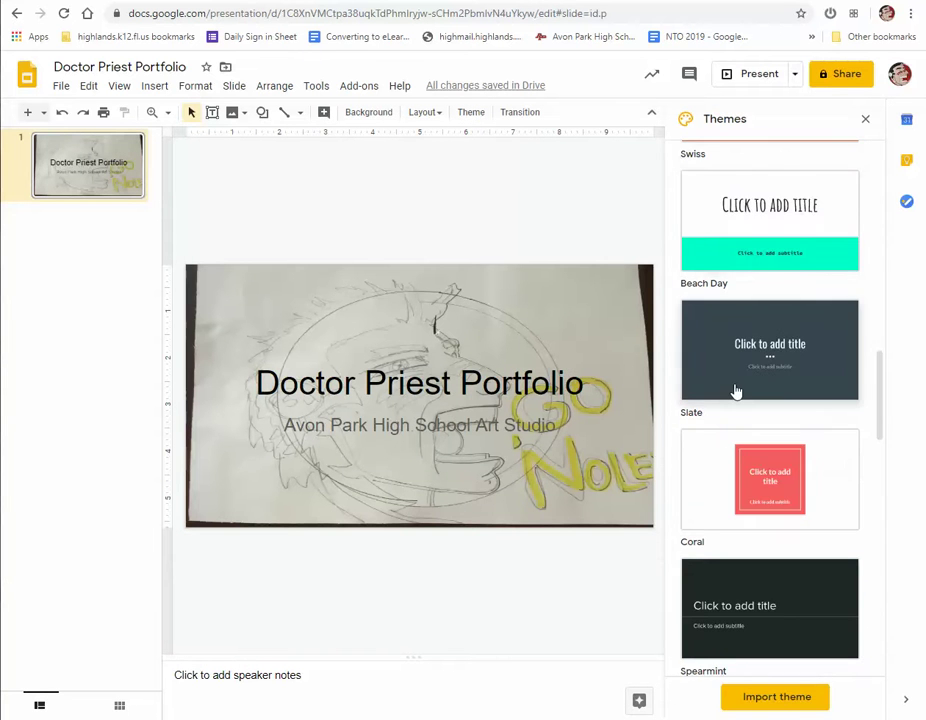
scroll(735, 391, "down", 10)
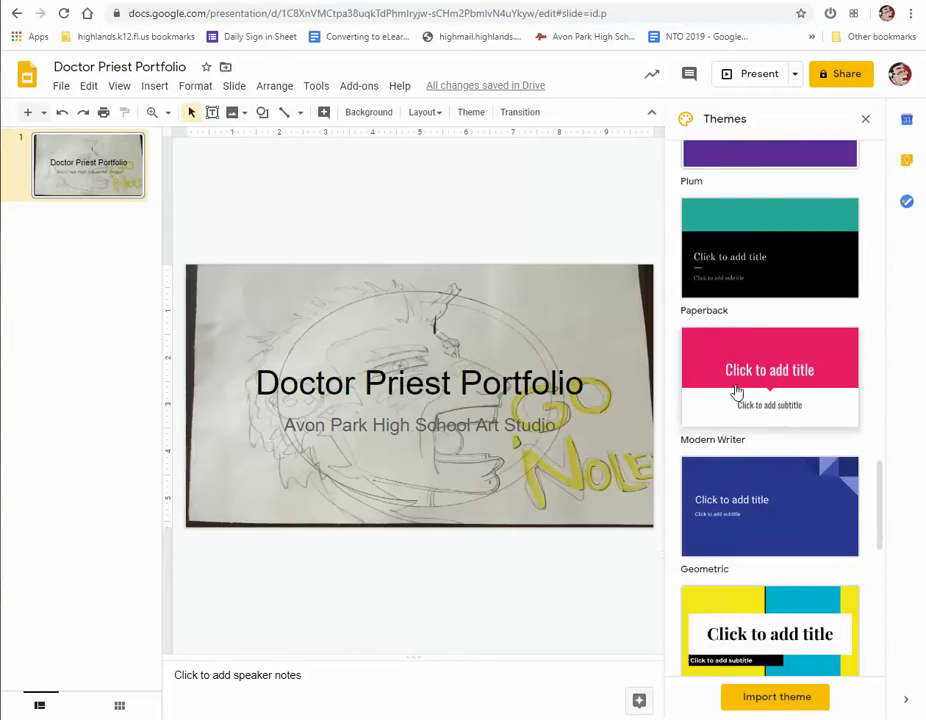
scroll(736, 391, "down", 3)
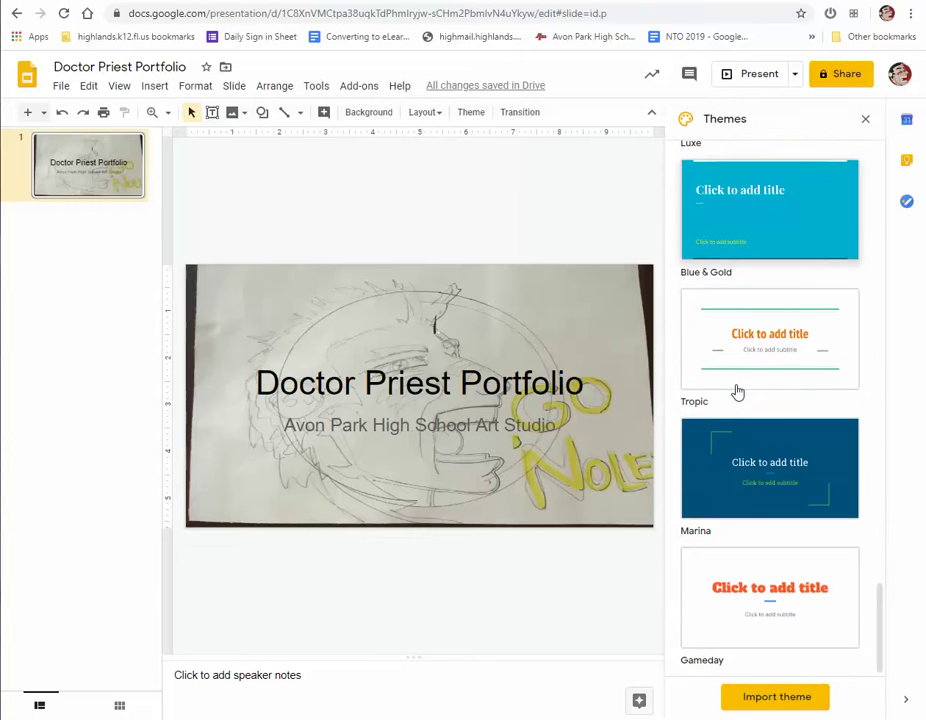
scroll(739, 391, "up", 15)
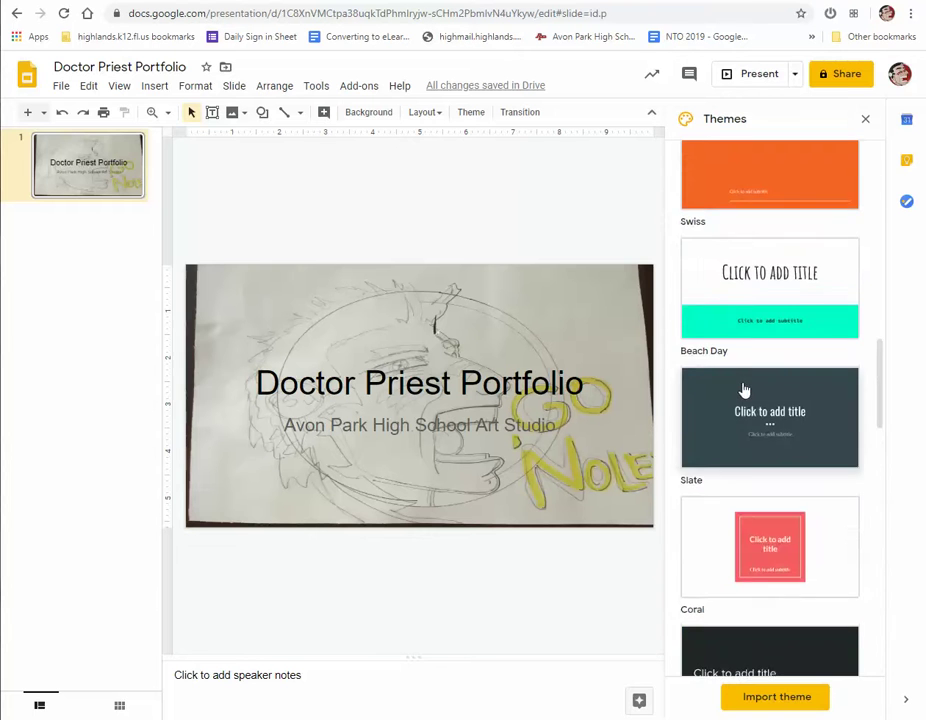
scroll(745, 389, "up", 5)
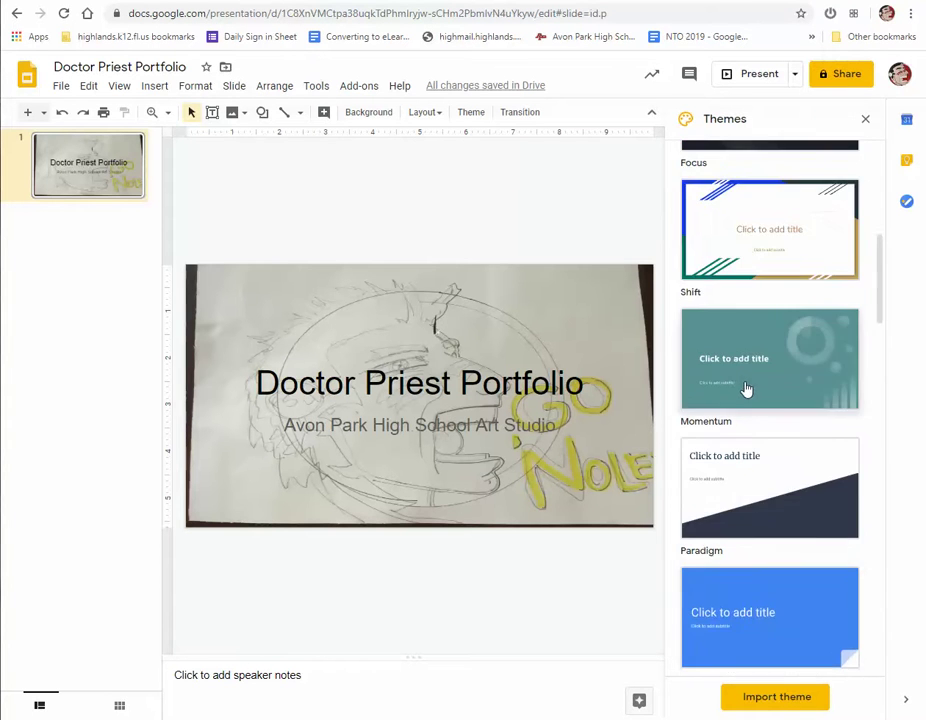
left_click(781, 426)
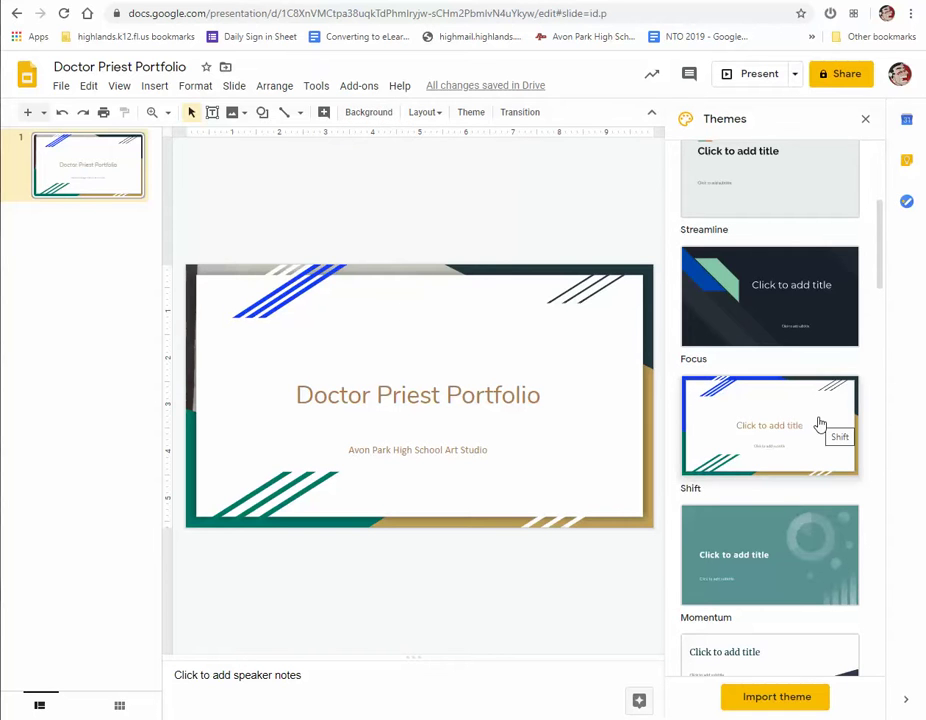
Try the Focus and Streamline themes on the presentation and reapply the Shift theme
left_click(736, 317)
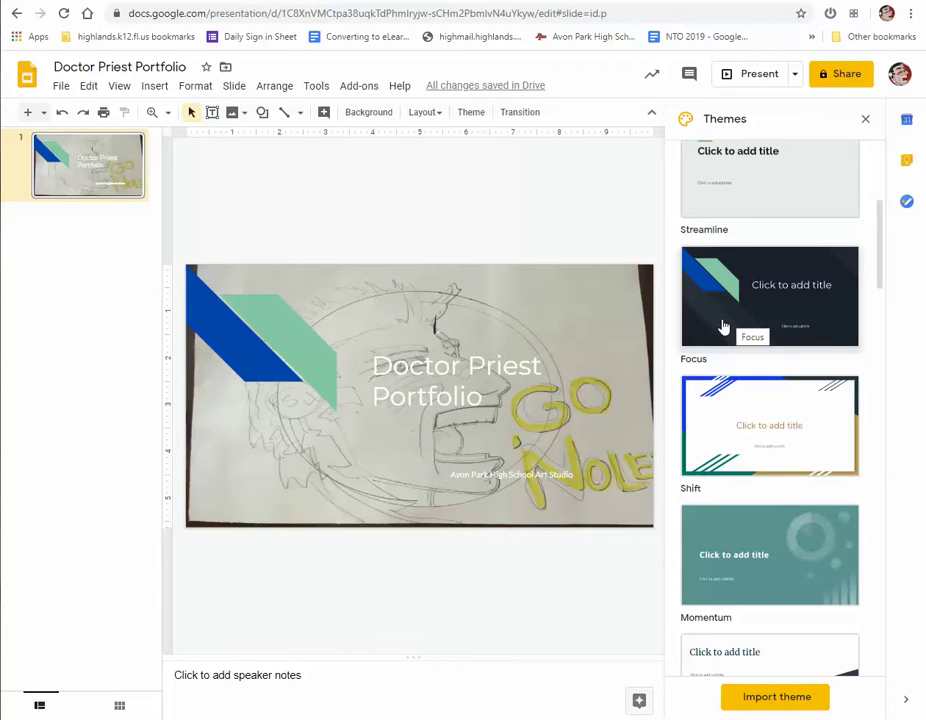
left_click(755, 185)
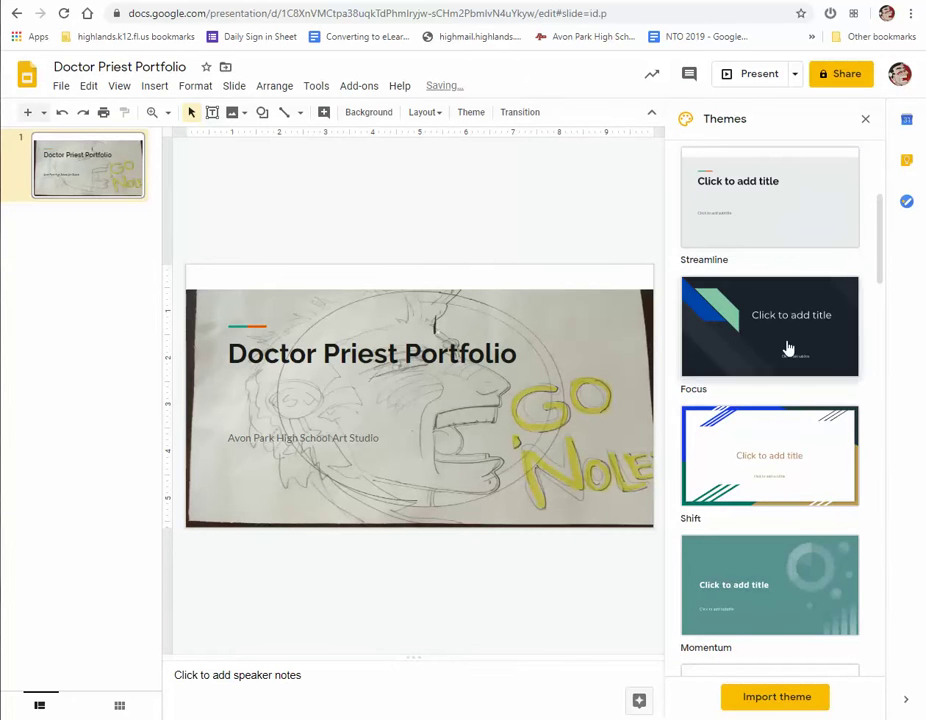
scroll(773, 487, "down", 1)
scroll(773, 487, "down", 1)
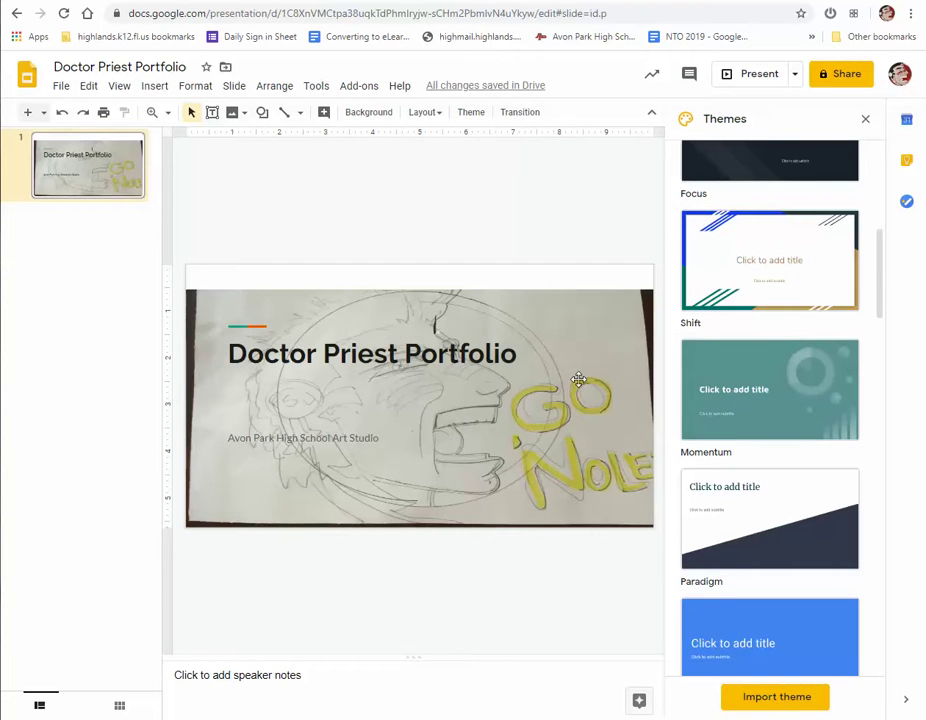
left_click(728, 270)
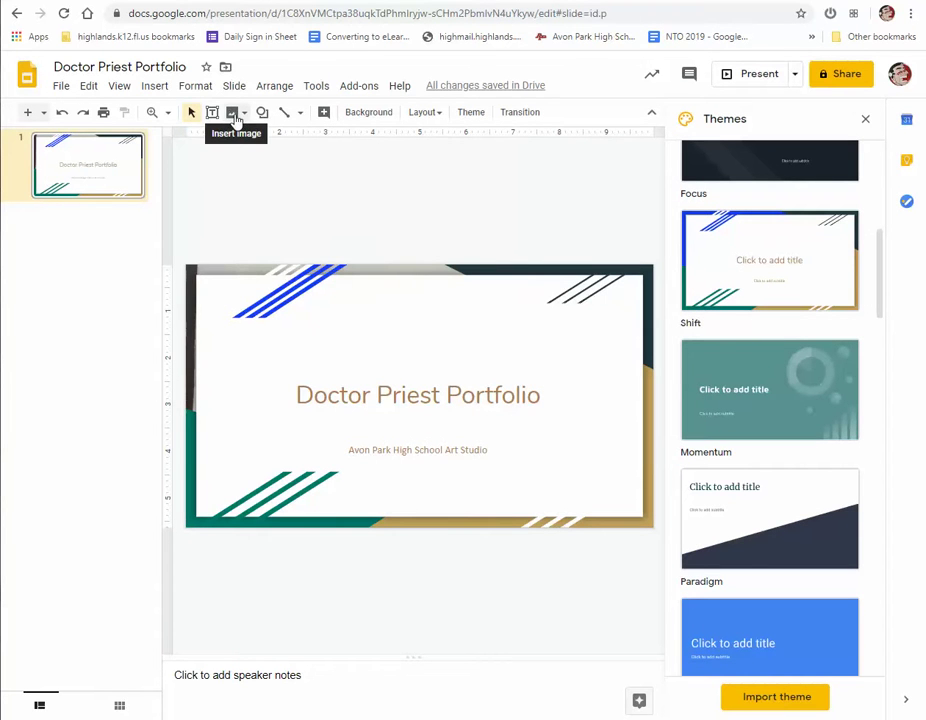
Insert the Collegiate-Peaks-Landscape-Sumie image from the computer and shrink it into the slide's lower-left area below the title
left_click(158, 87)
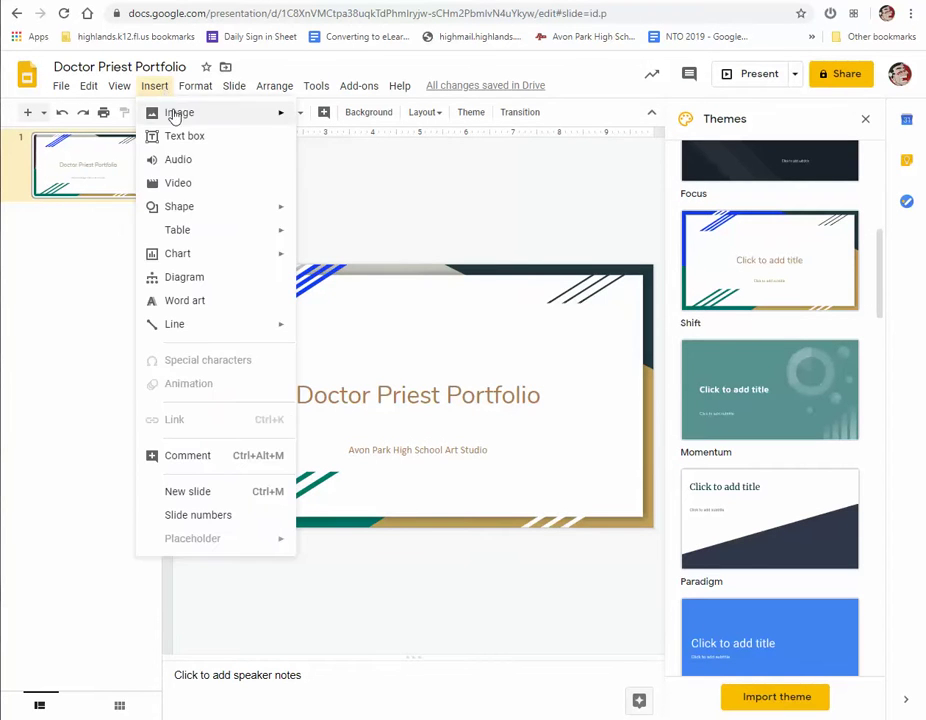
mouse_move(173, 117)
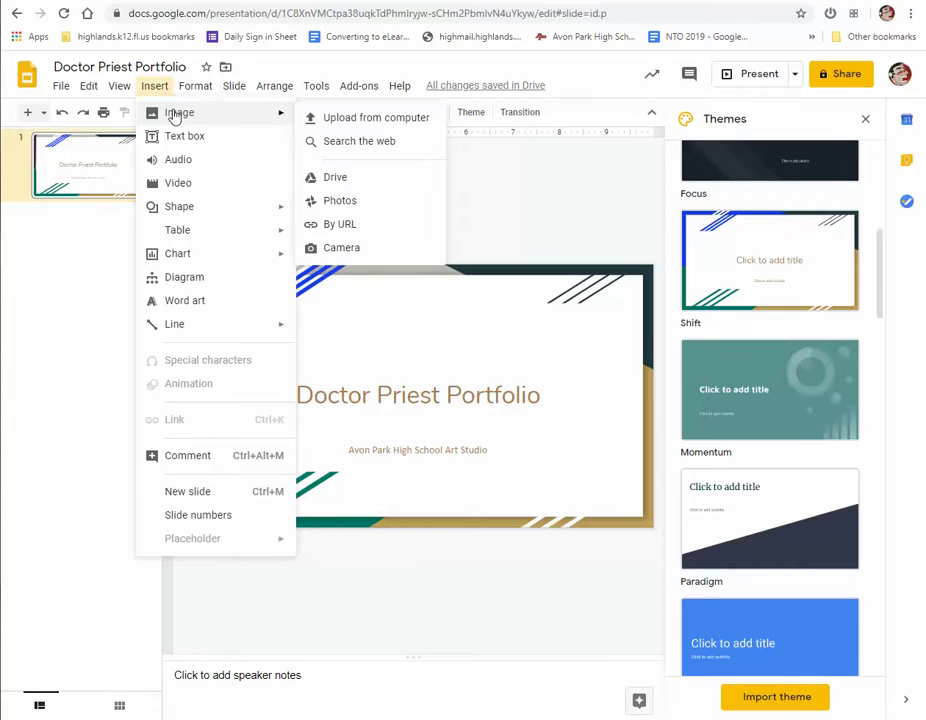
left_click(373, 120)
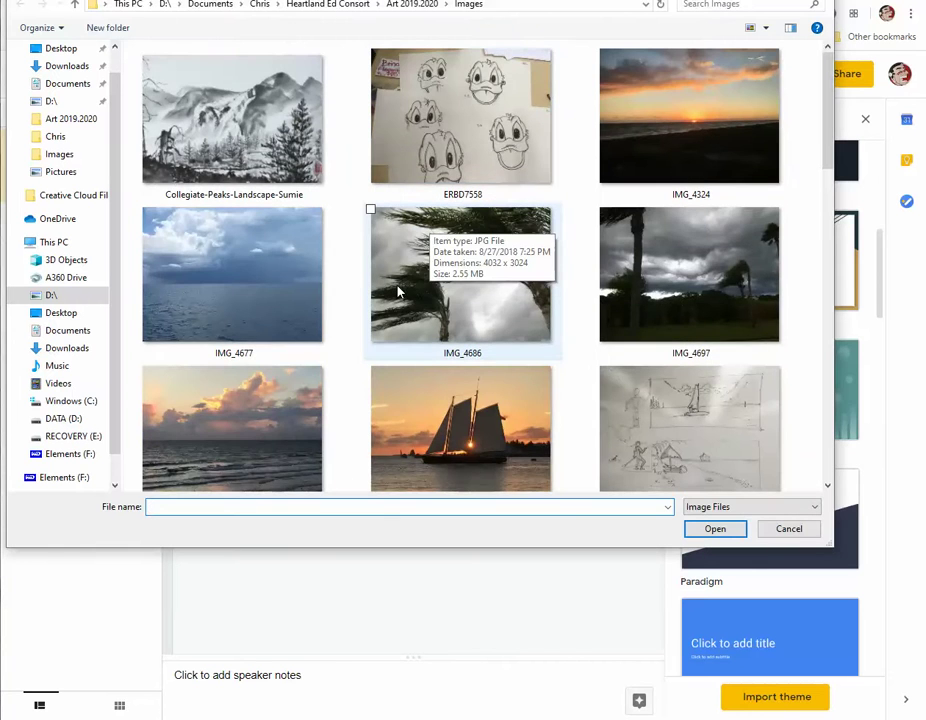
double_click(254, 150)
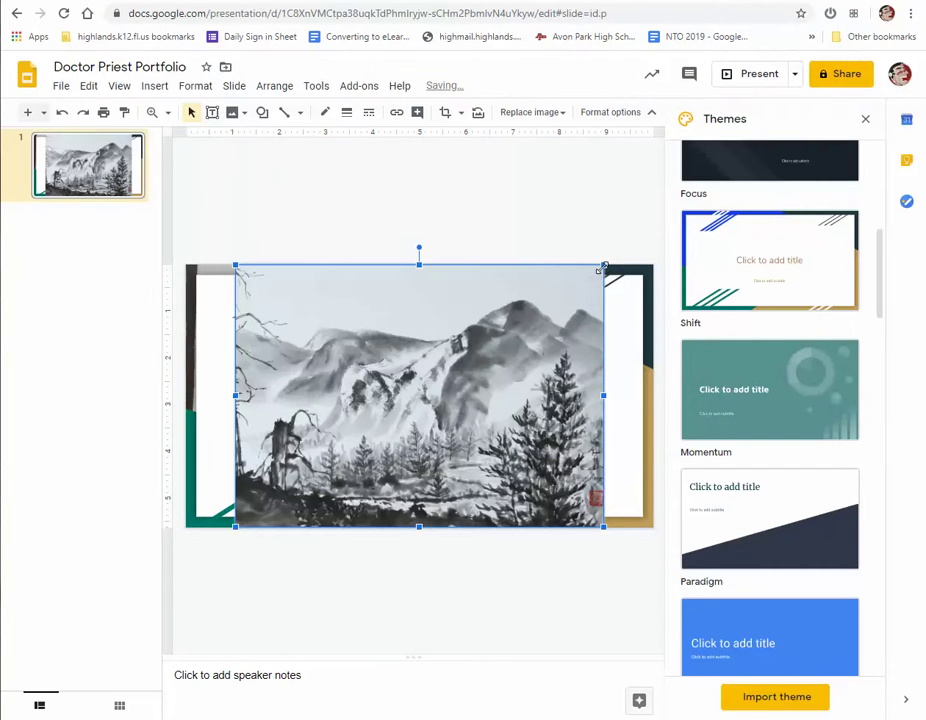
left_click_drag(603, 267, 369, 431)
left_click_drag(302, 430, 344, 455)
Move the subtitle up directly beneath the title and shift the landscape picture to the right below it
left_click(432, 449)
left_click_drag(432, 467, 432, 431)
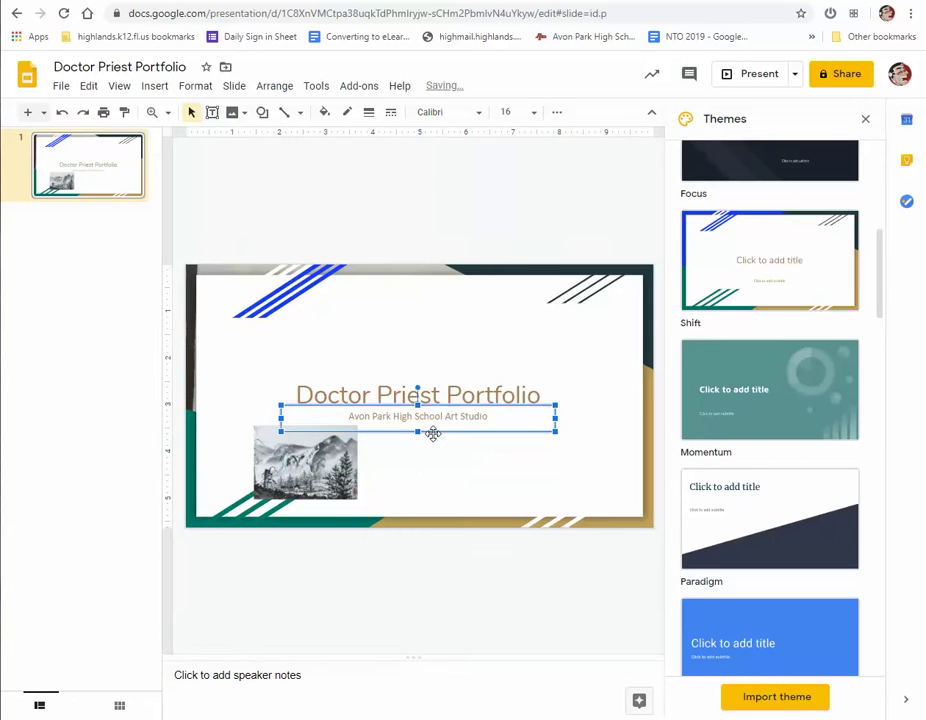
left_click(335, 463)
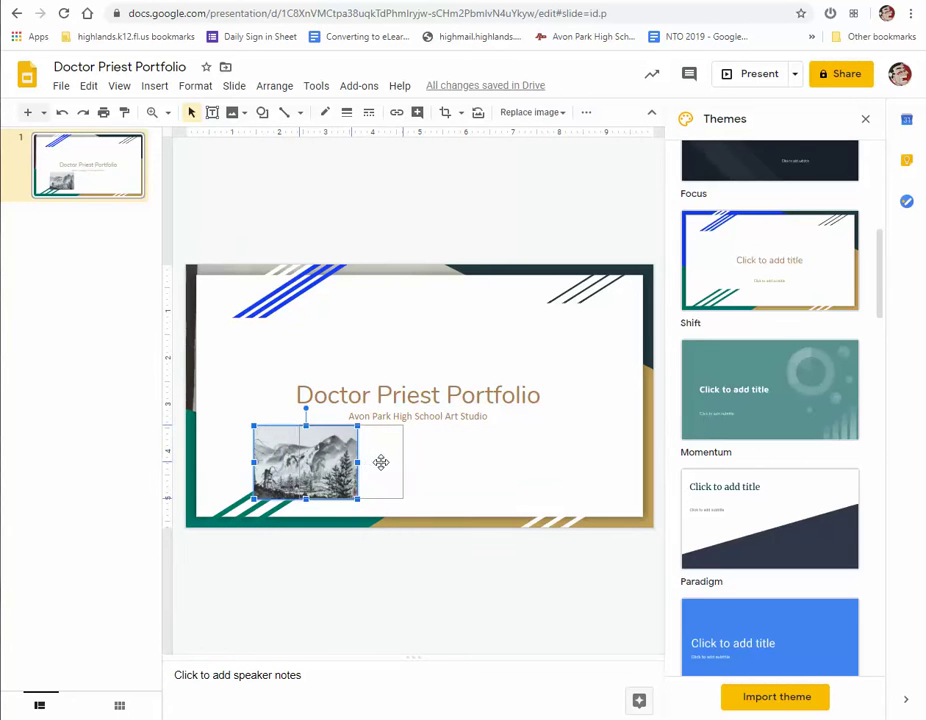
left_click_drag(381, 462, 382, 462)
left_click(491, 456)
Insert the Summer-Rain image from the computer and shrink it to sit beside the landscape picture, matching its height
left_click(232, 114)
left_click(268, 139)
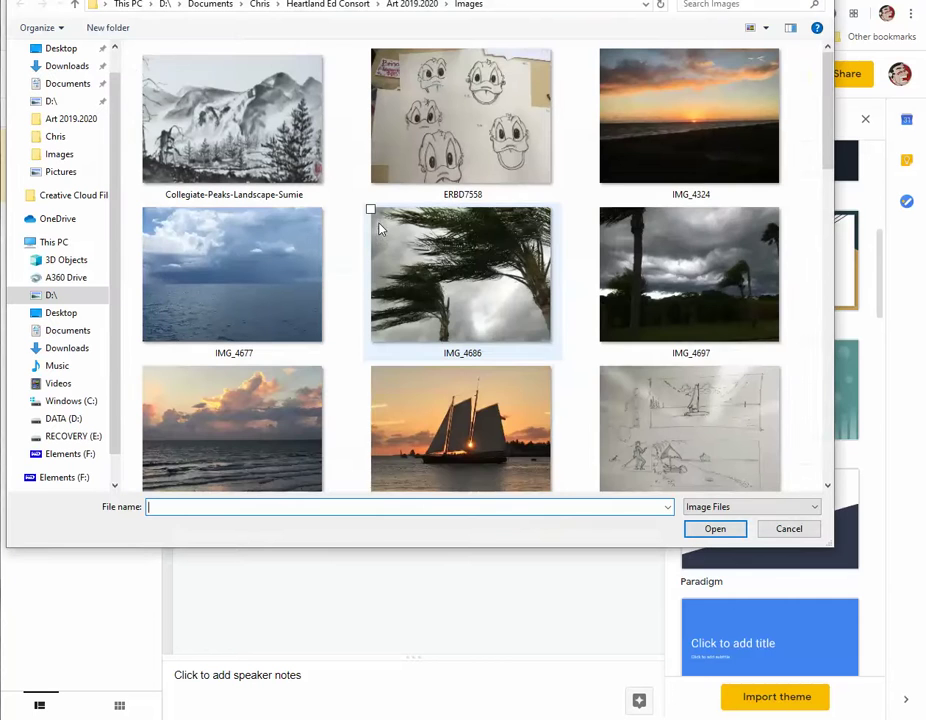
scroll(475, 350, "down", 10)
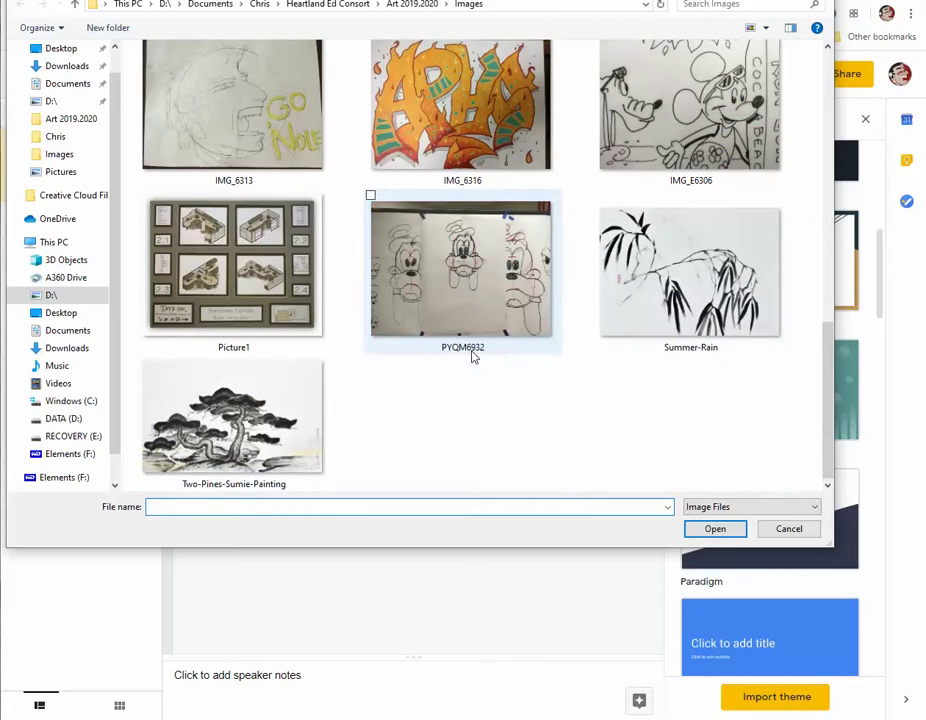
double_click(617, 296)
left_click_drag(236, 266, 434, 436)
left_click_drag(553, 532, 506, 497)
left_click(537, 477)
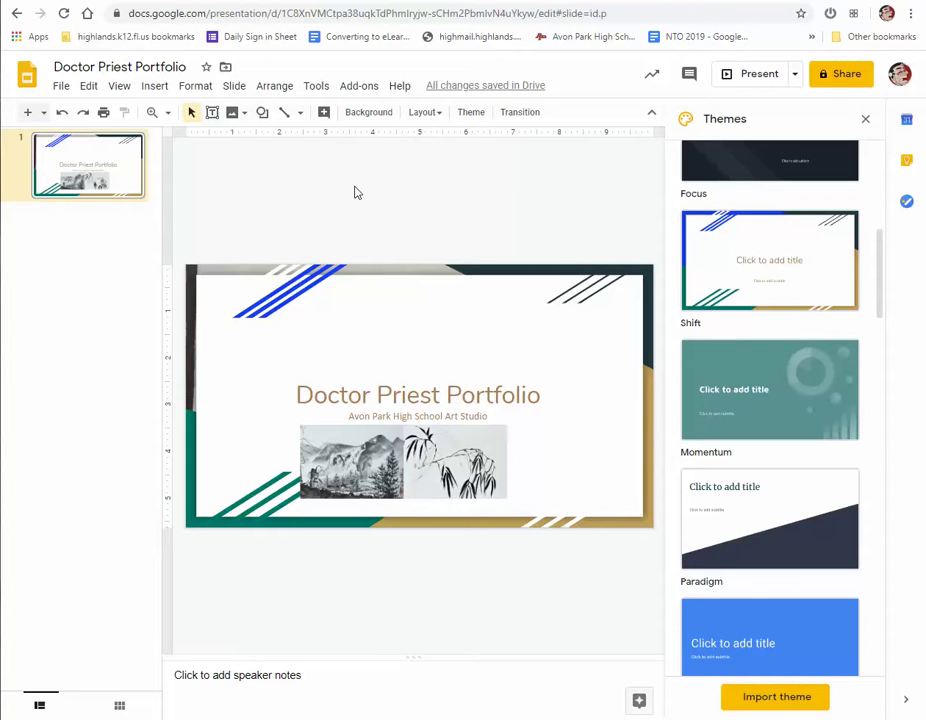
Insert the Two-Pines-Sumie-Painting image from the computer and shrink it to the row's height at the right end of the picture row
left_click(232, 112)
left_click(240, 140)
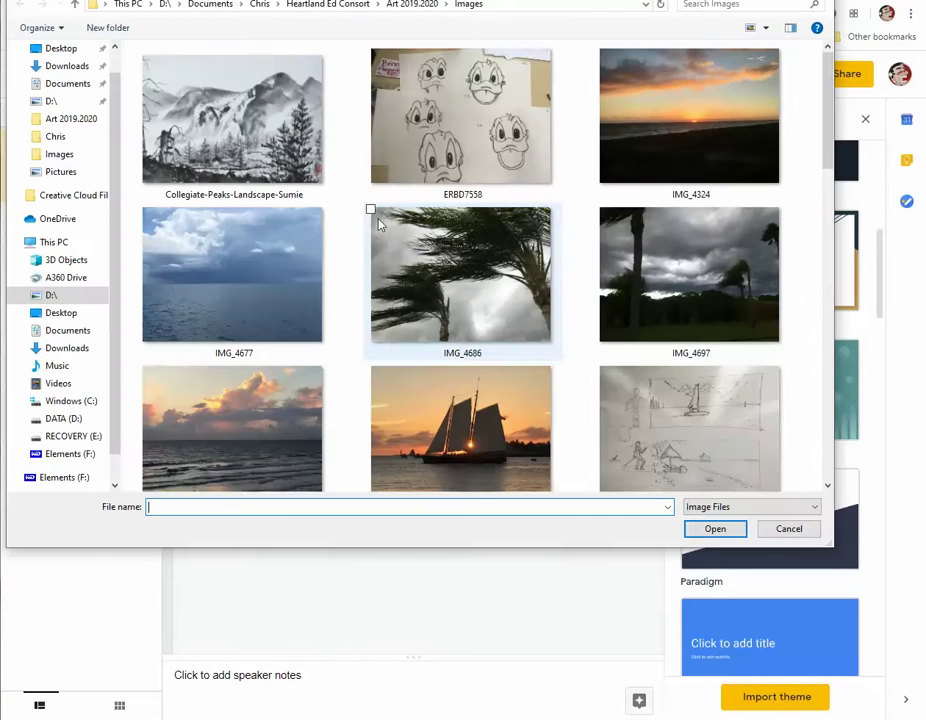
scroll(587, 365, "down", 10)
scroll(587, 365, "down", 3)
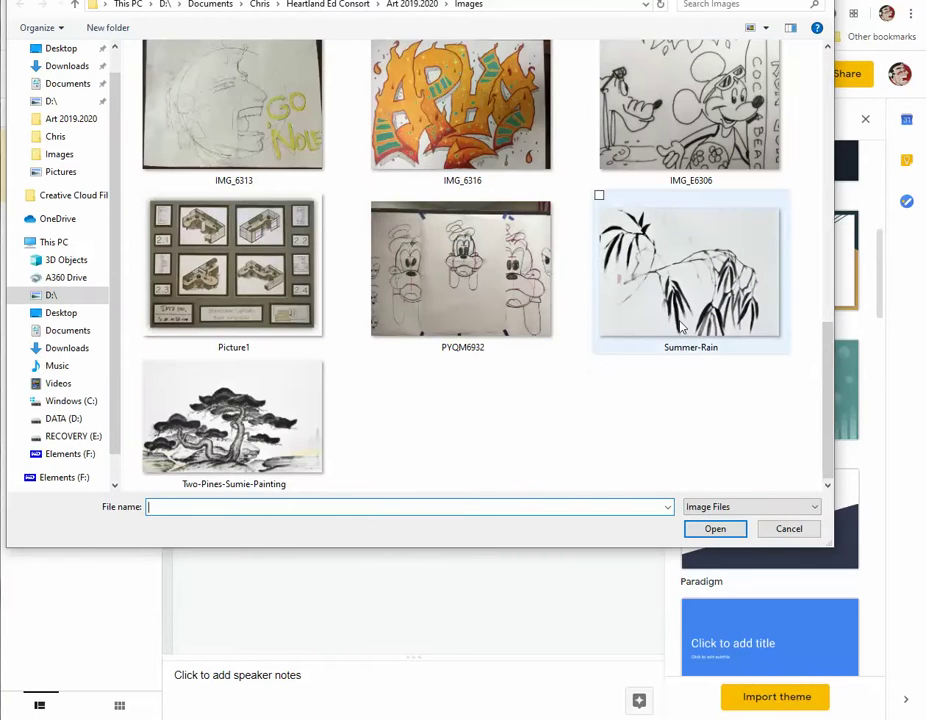
double_click(262, 416)
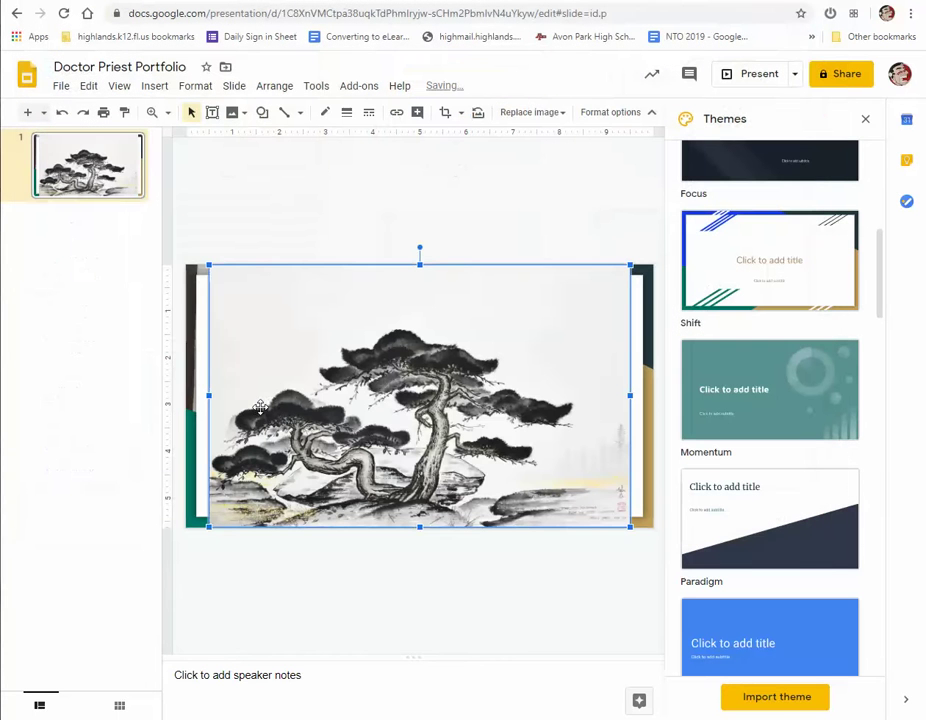
left_click_drag(208, 265, 502, 440)
left_click_drag(626, 521, 594, 499)
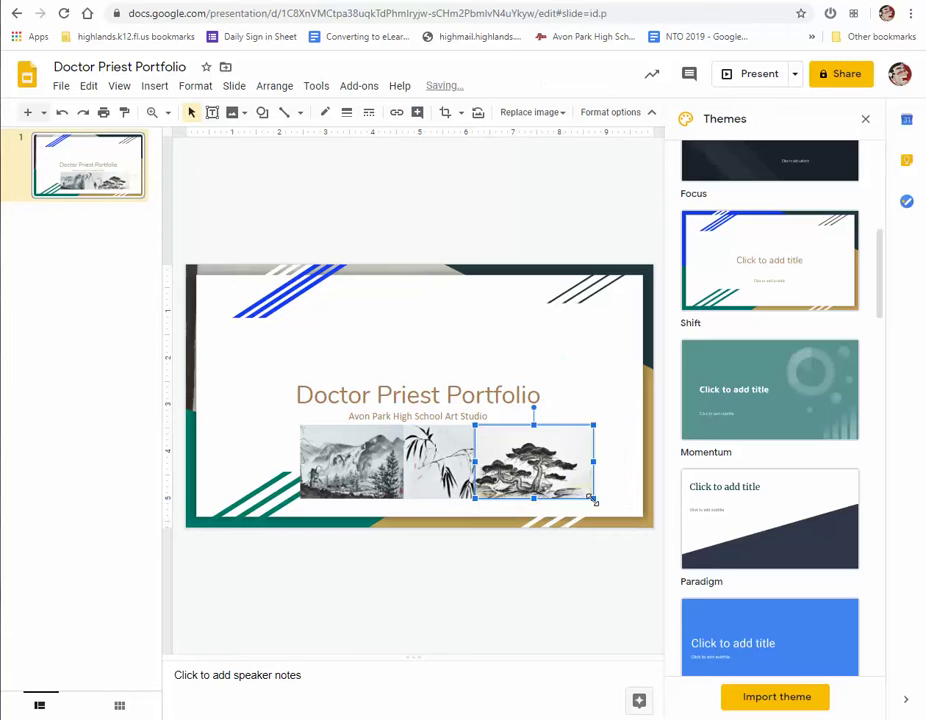
Nudge the bamboo picture slightly left so it overlaps the edge of the landscape picture
left_click(437, 459)
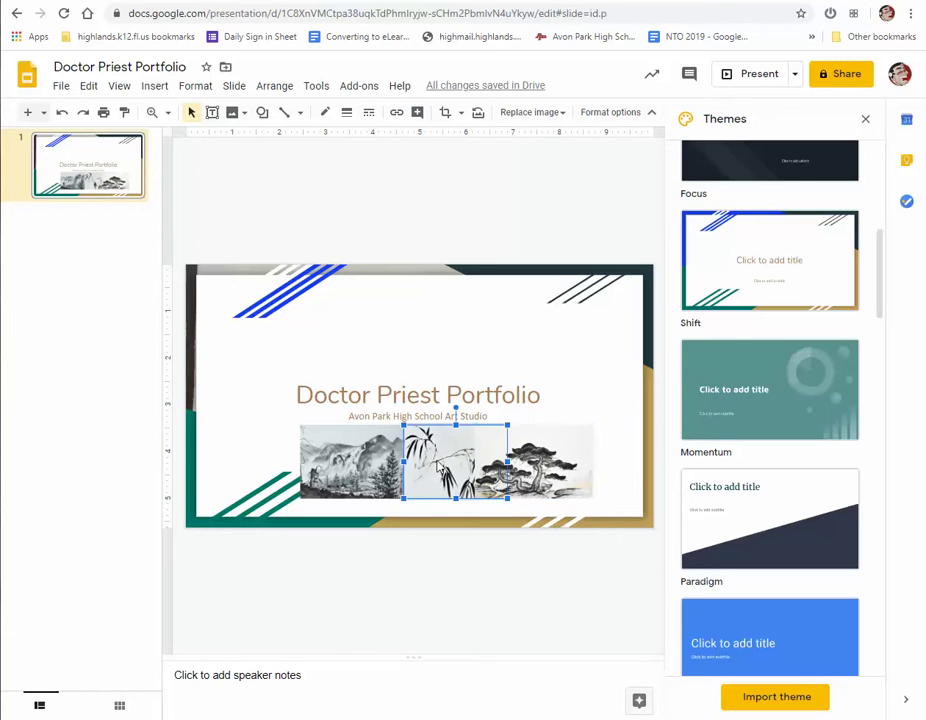
key("Left")
key("Left")
key("Left")
key("Left")
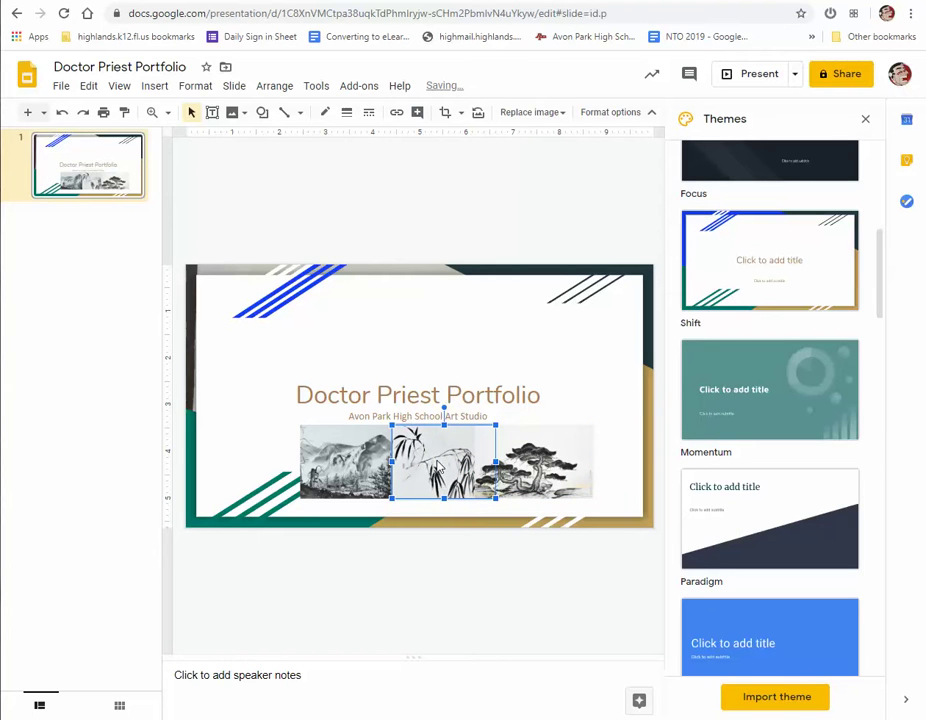
Crop a narrow strip off the right side of the pine tree picture
left_click(555, 465)
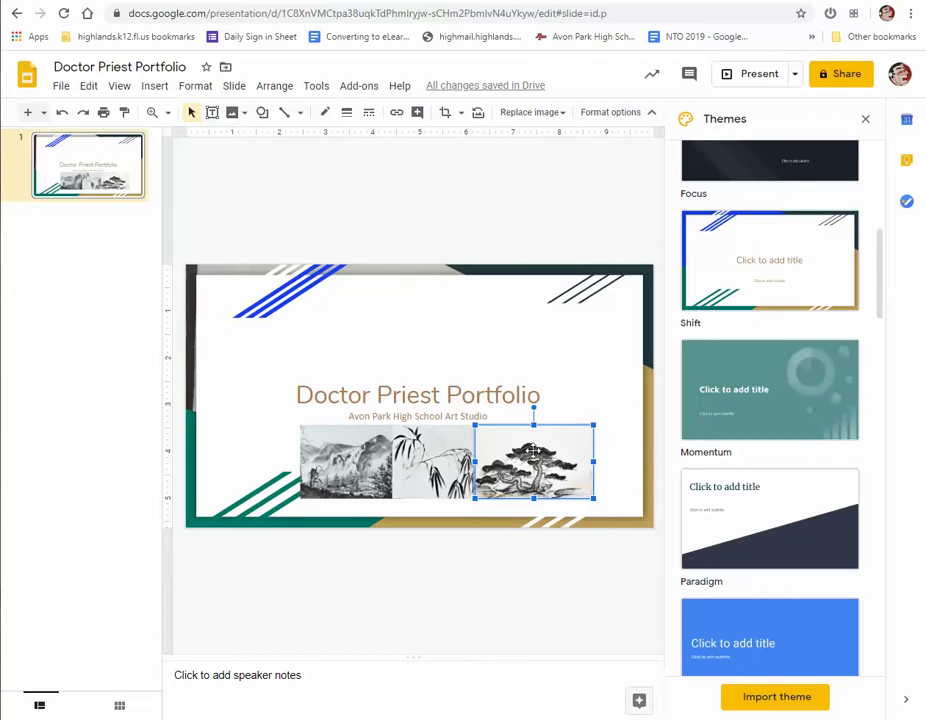
left_click(446, 113)
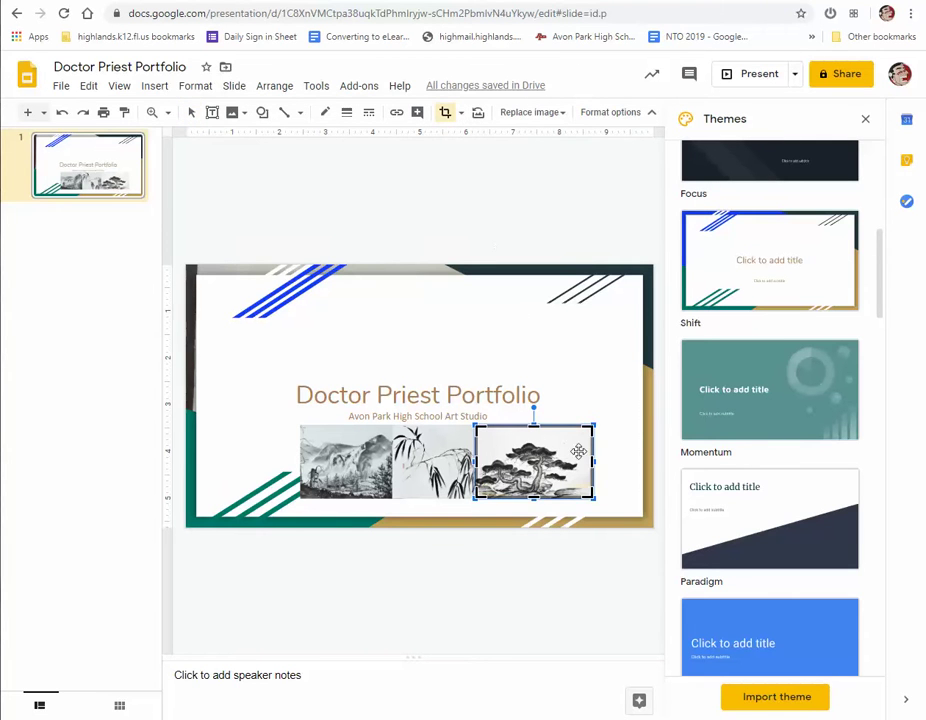
left_click_drag(588, 462, 578, 464)
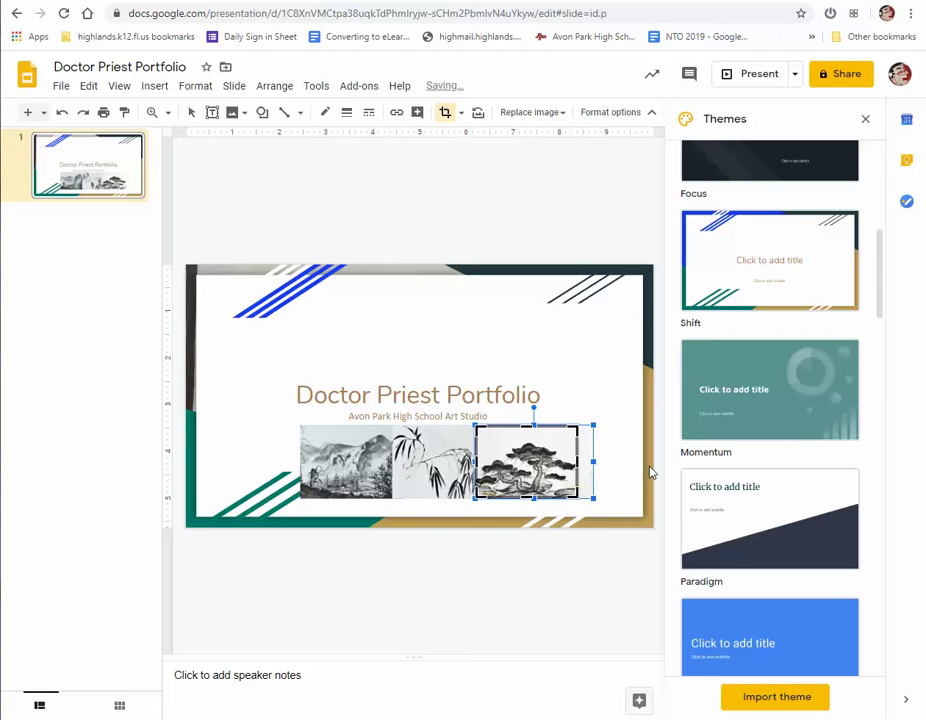
key("Return")
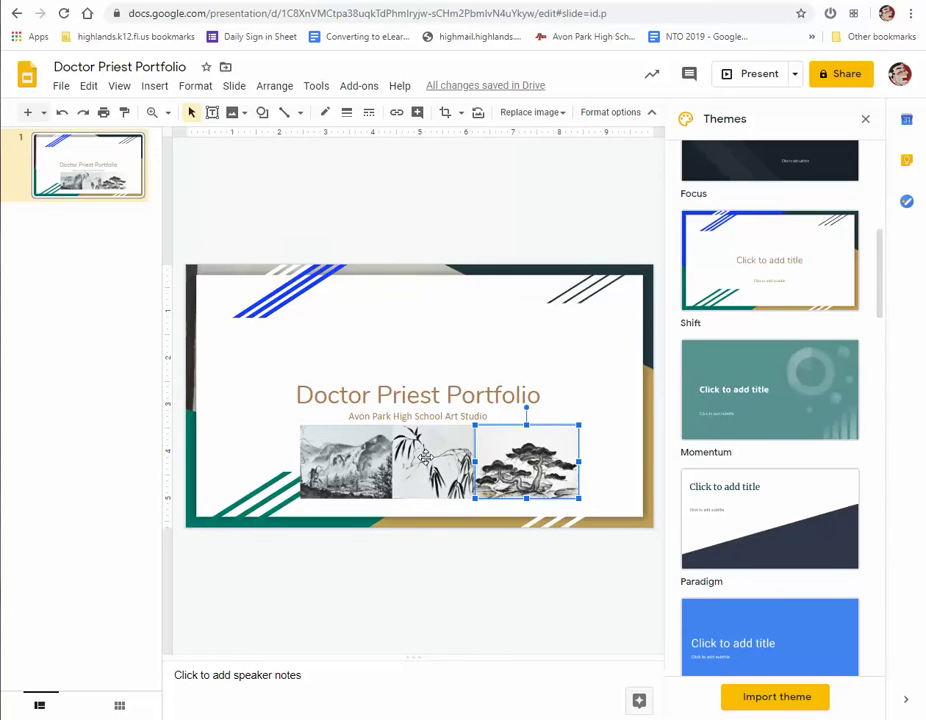
Select all three artwork pictures and move them left together to centre the row beneath the subtitle
left_click(425, 456)
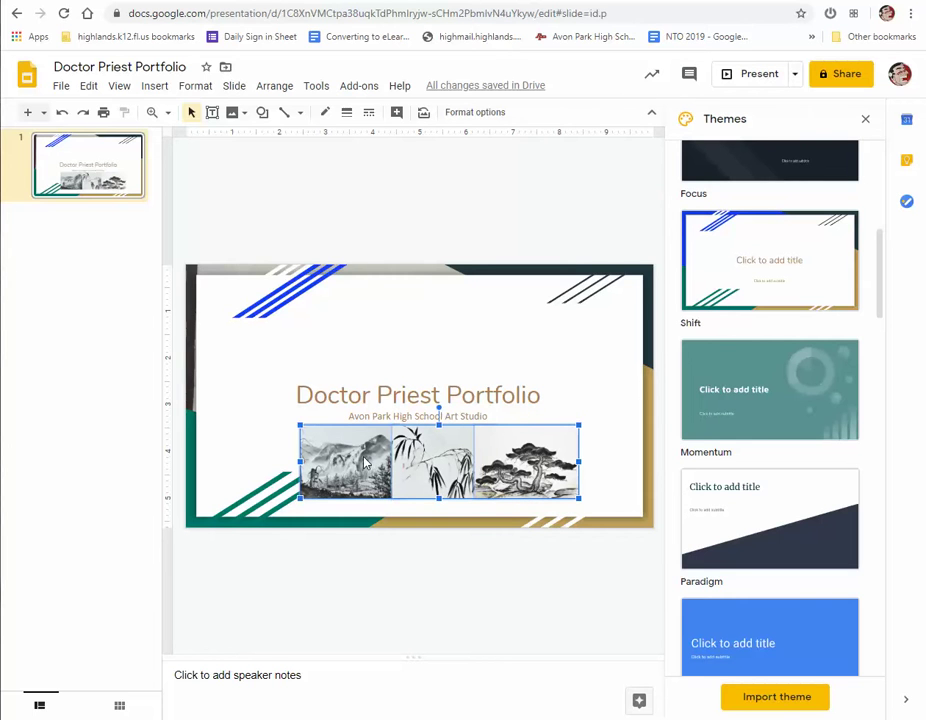
left_click_drag(365, 462, 341, 461)
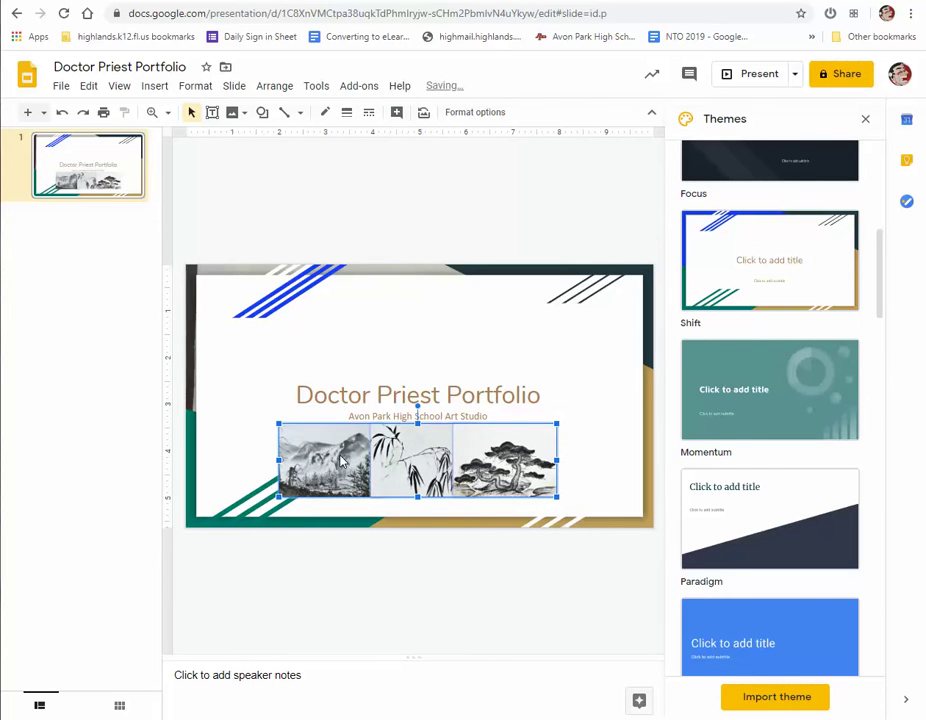
left_click(591, 450)
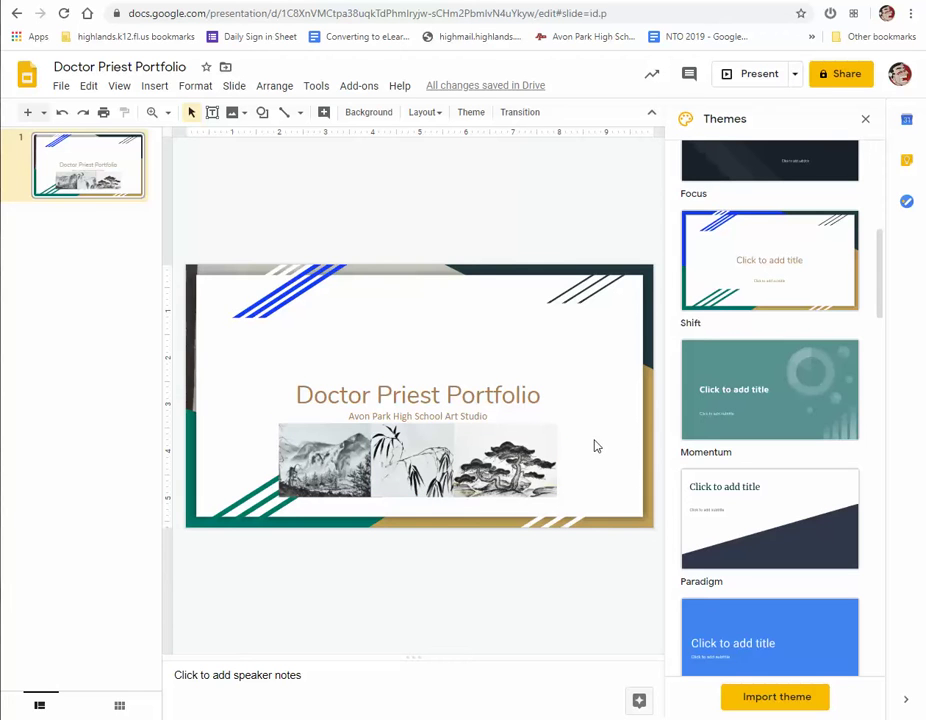